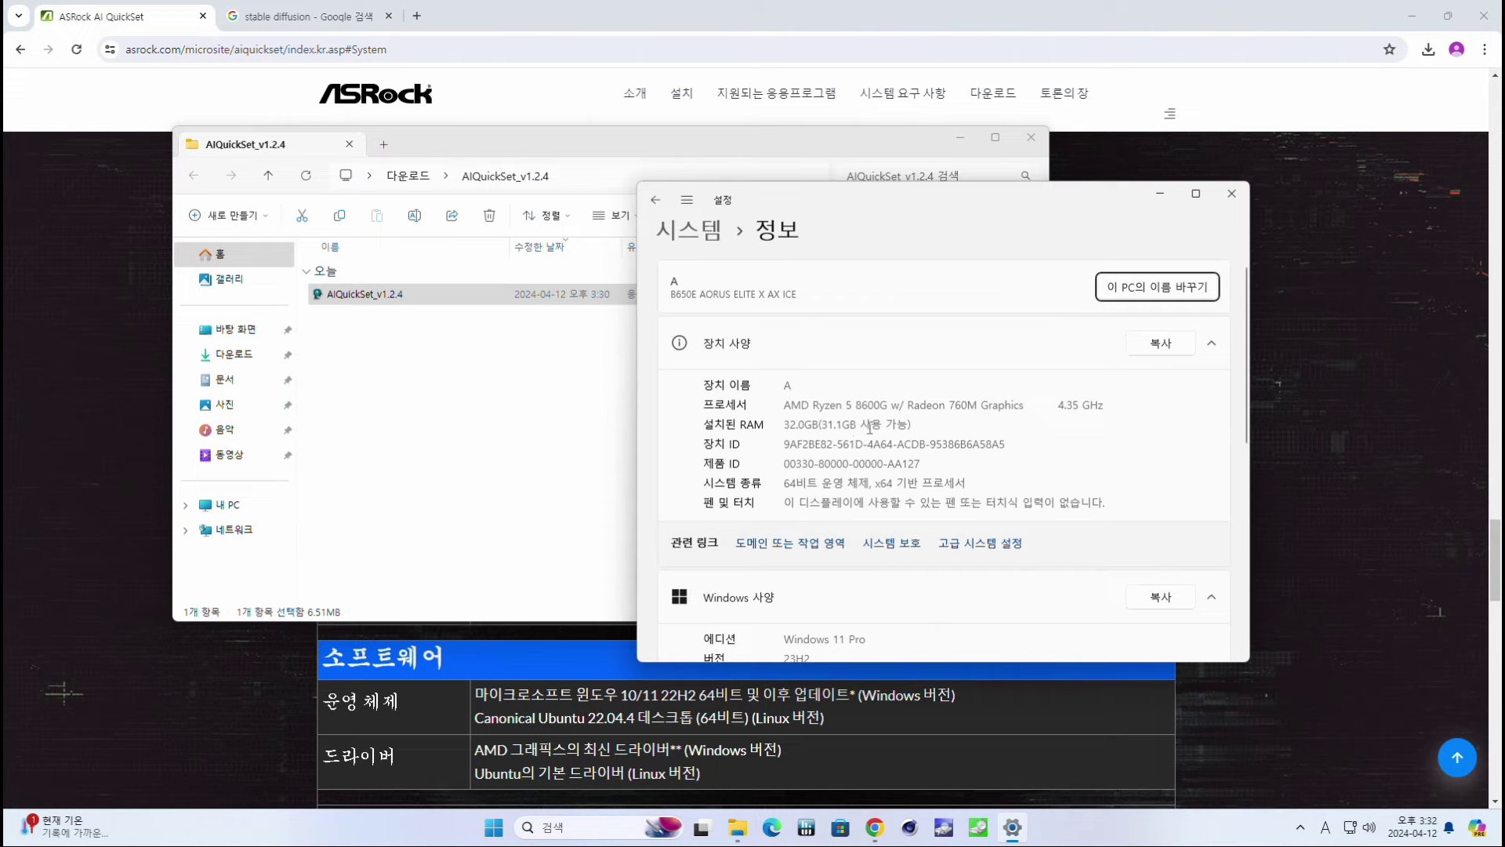
# Check the processor model and Radeon graphics in the device specifications of the system's About page.
pyautogui.doubleClick(882, 405)
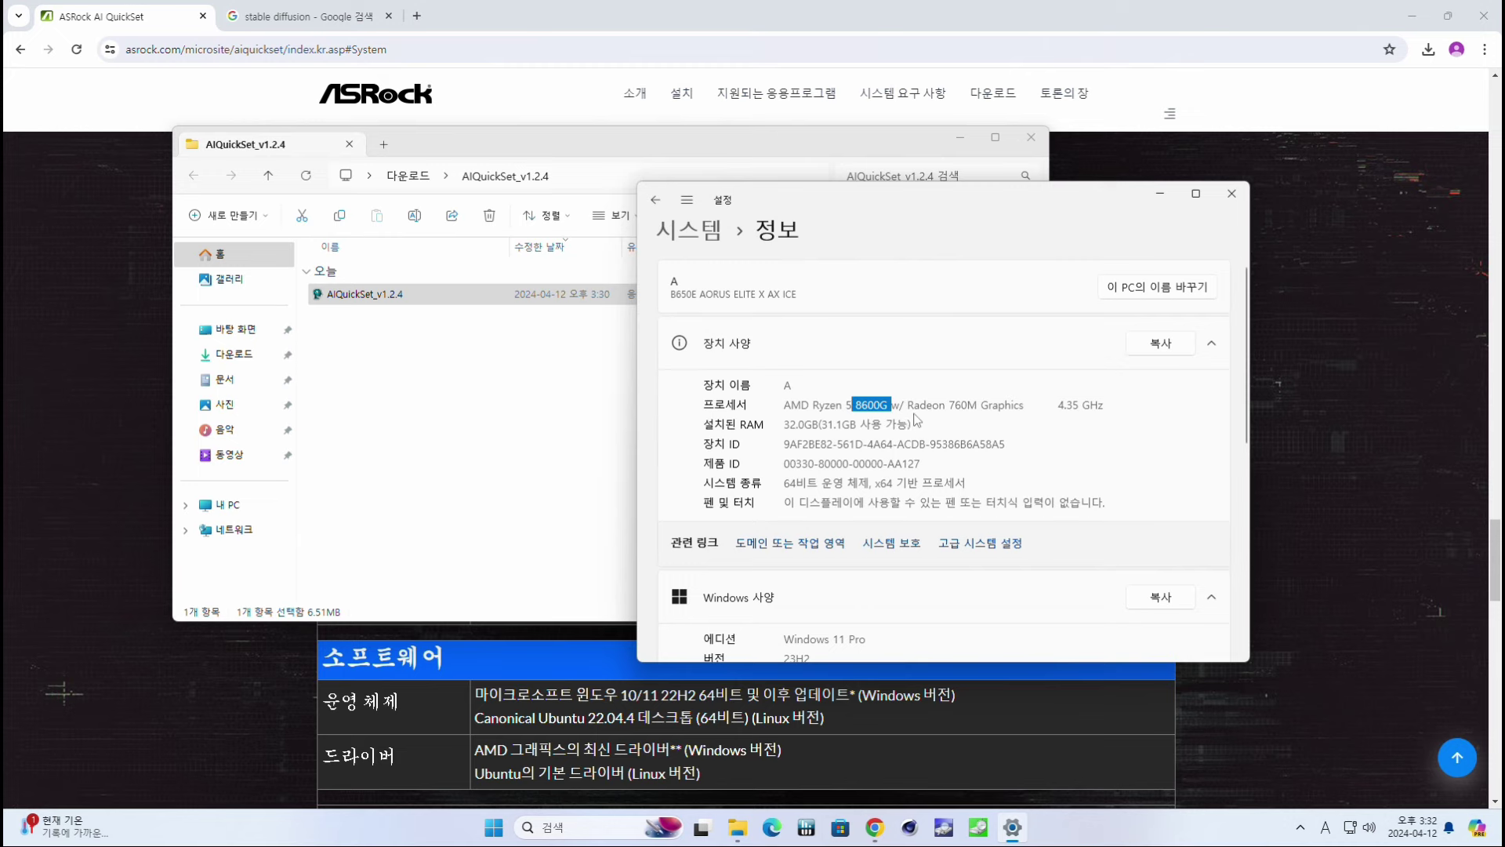
pyautogui.moveTo(907, 406)
pyautogui.mouseDown()
pyautogui.moveTo(1035, 404)
pyautogui.moveTo(908, 400)
pyautogui.mouseUp()
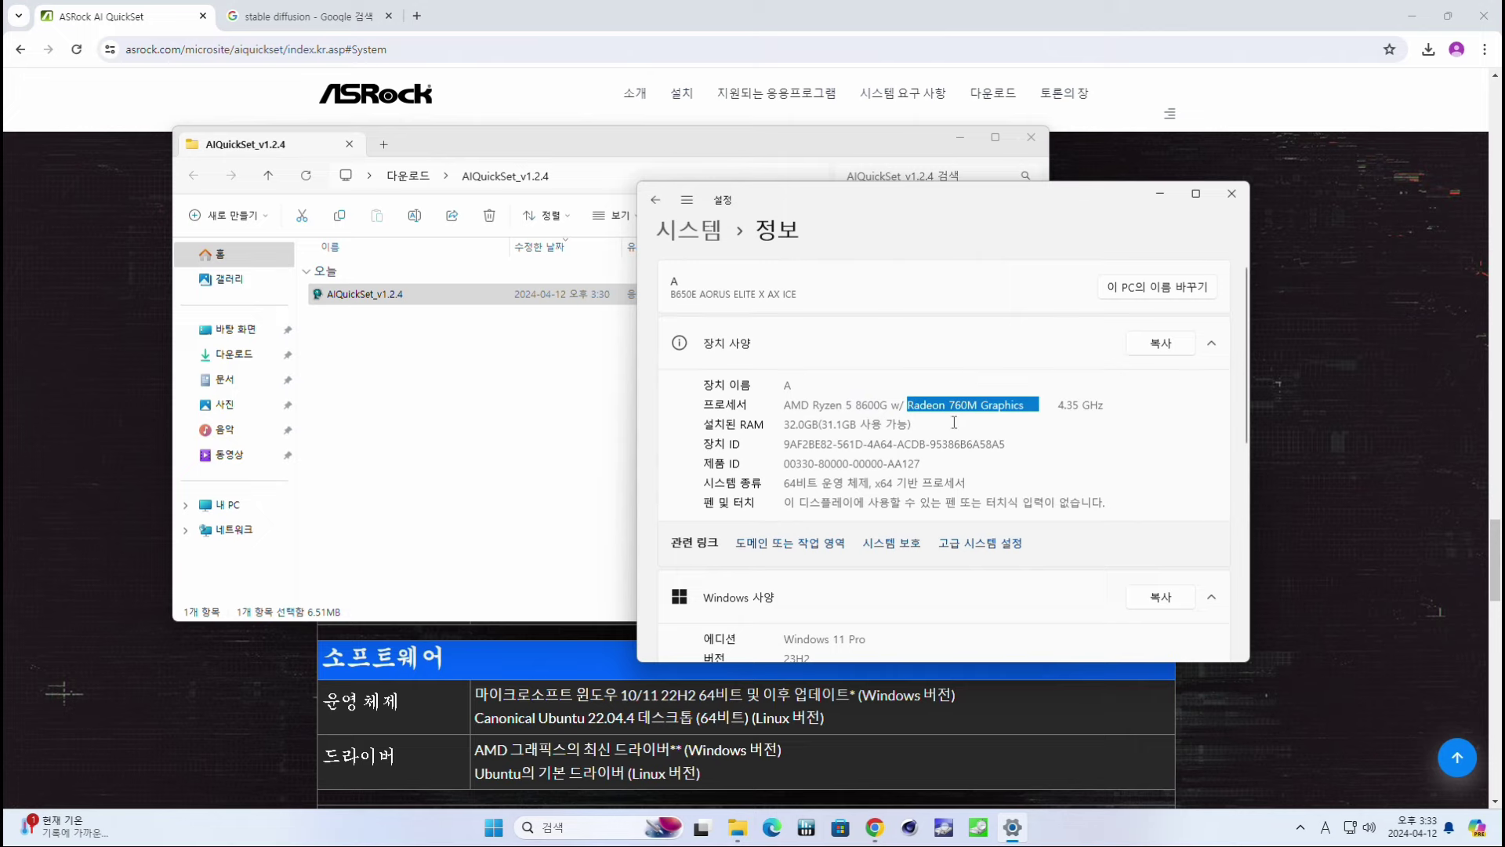
pyautogui.scroll(-7, 980, 401)
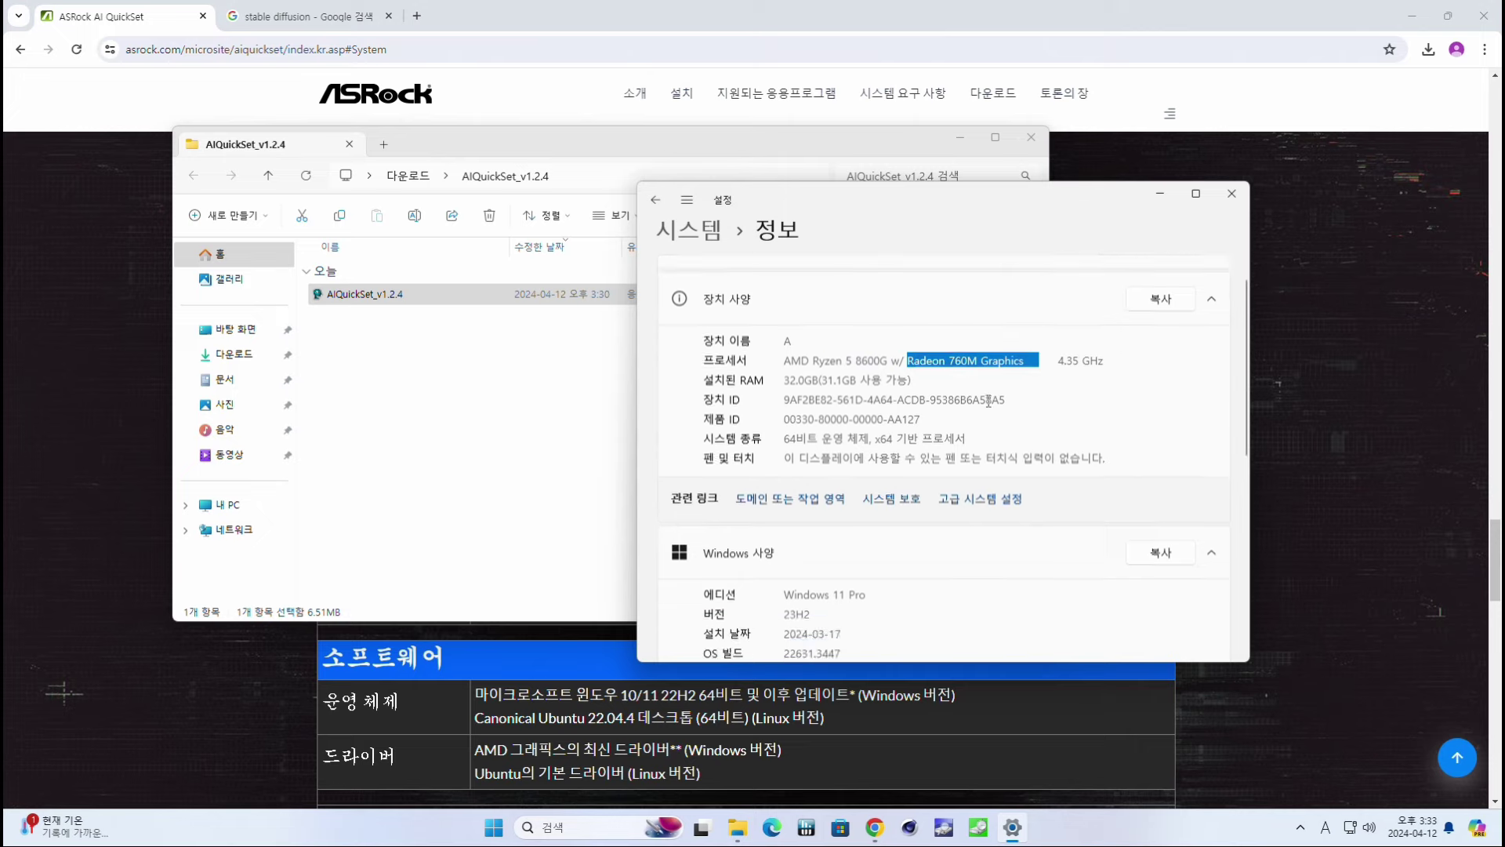
pyautogui.scroll(7, 984, 398)
# Try to run the AIQuickSet_v1.2.4 installer past the SmartScreen block, and dismiss the setup message.
pyautogui.click(543, 323)
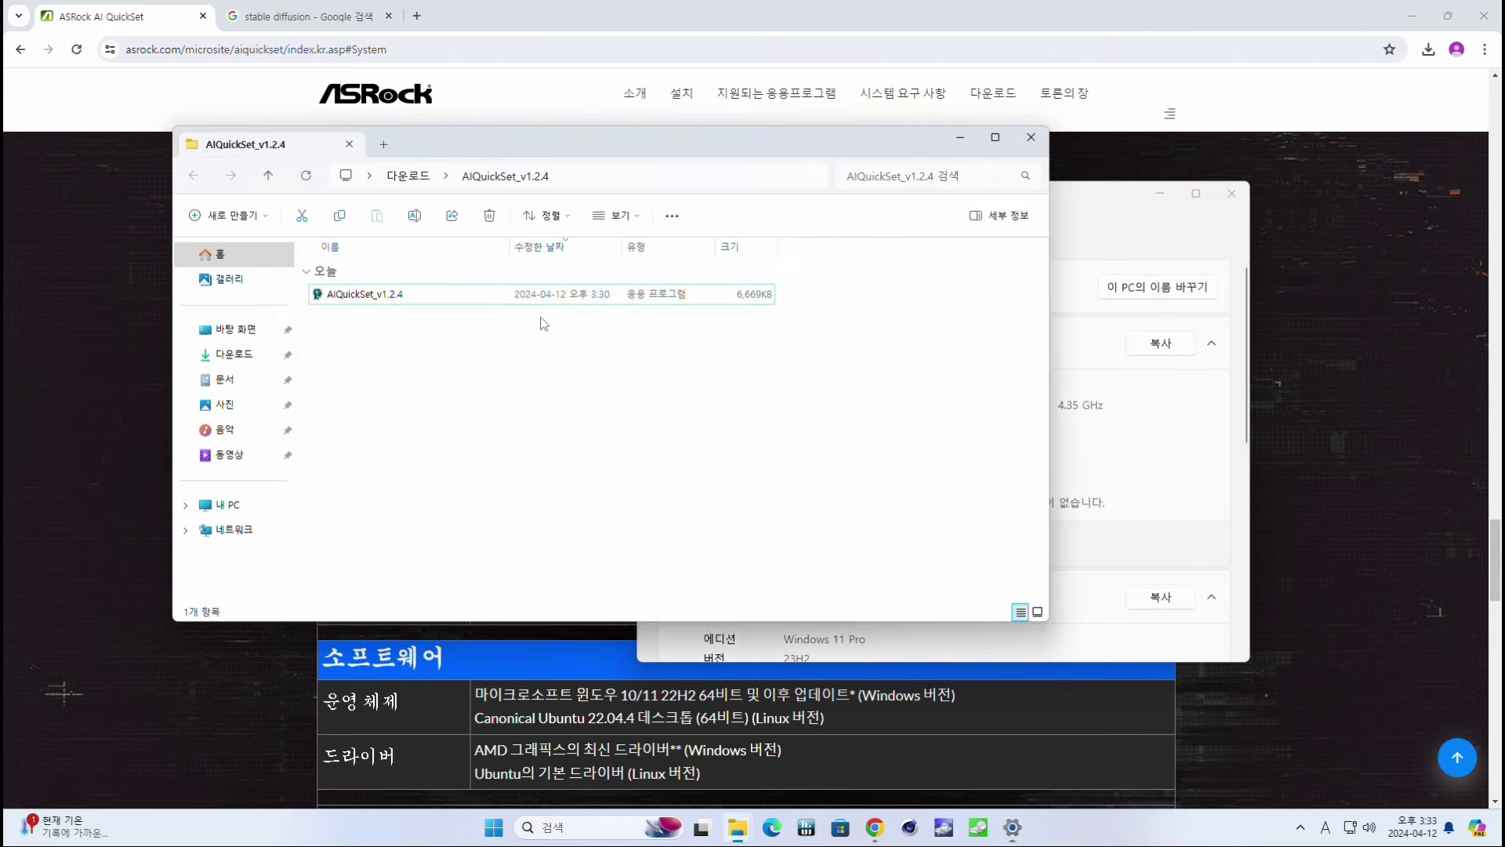
pyautogui.doubleClick(525, 296)
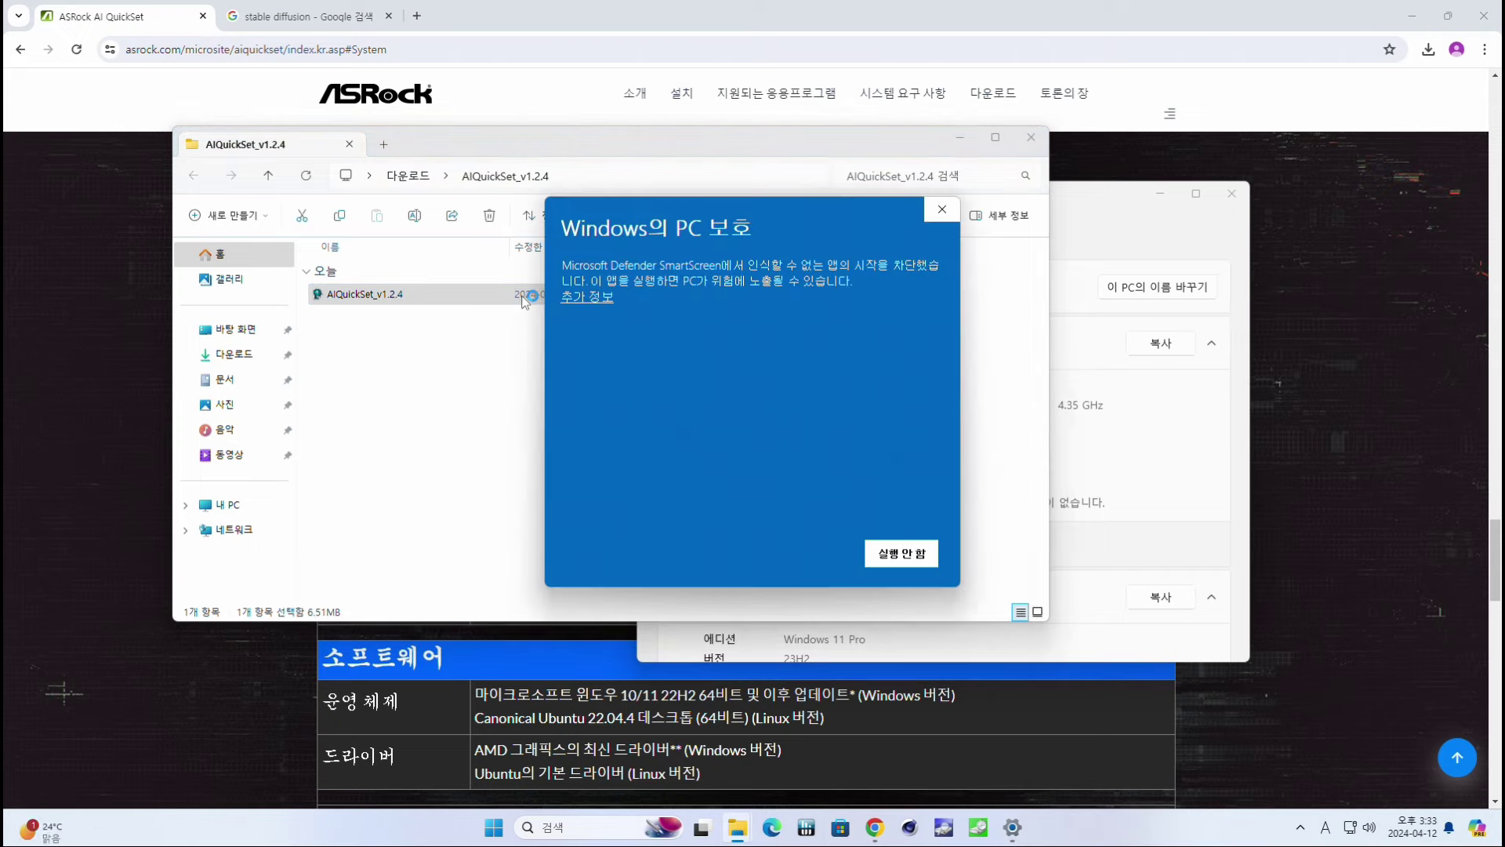
pyautogui.click(825, 553)
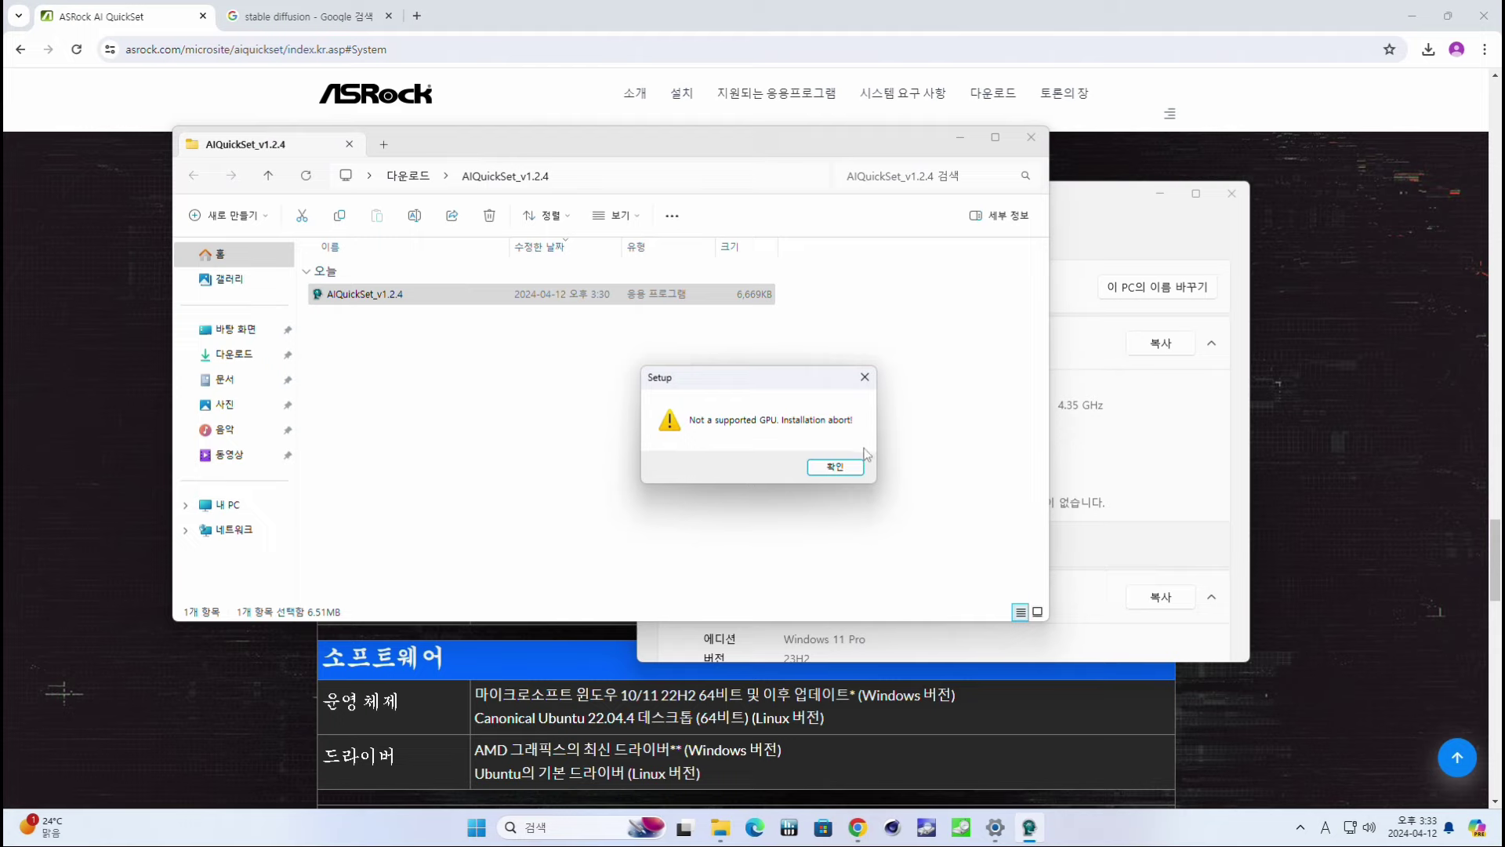
pyautogui.click(837, 467)
# Check the graphics card requirement on the ASRock page and view the AMD Radeon RX 7700 XT in GPU-Z.
pyautogui.click(1386, 411)
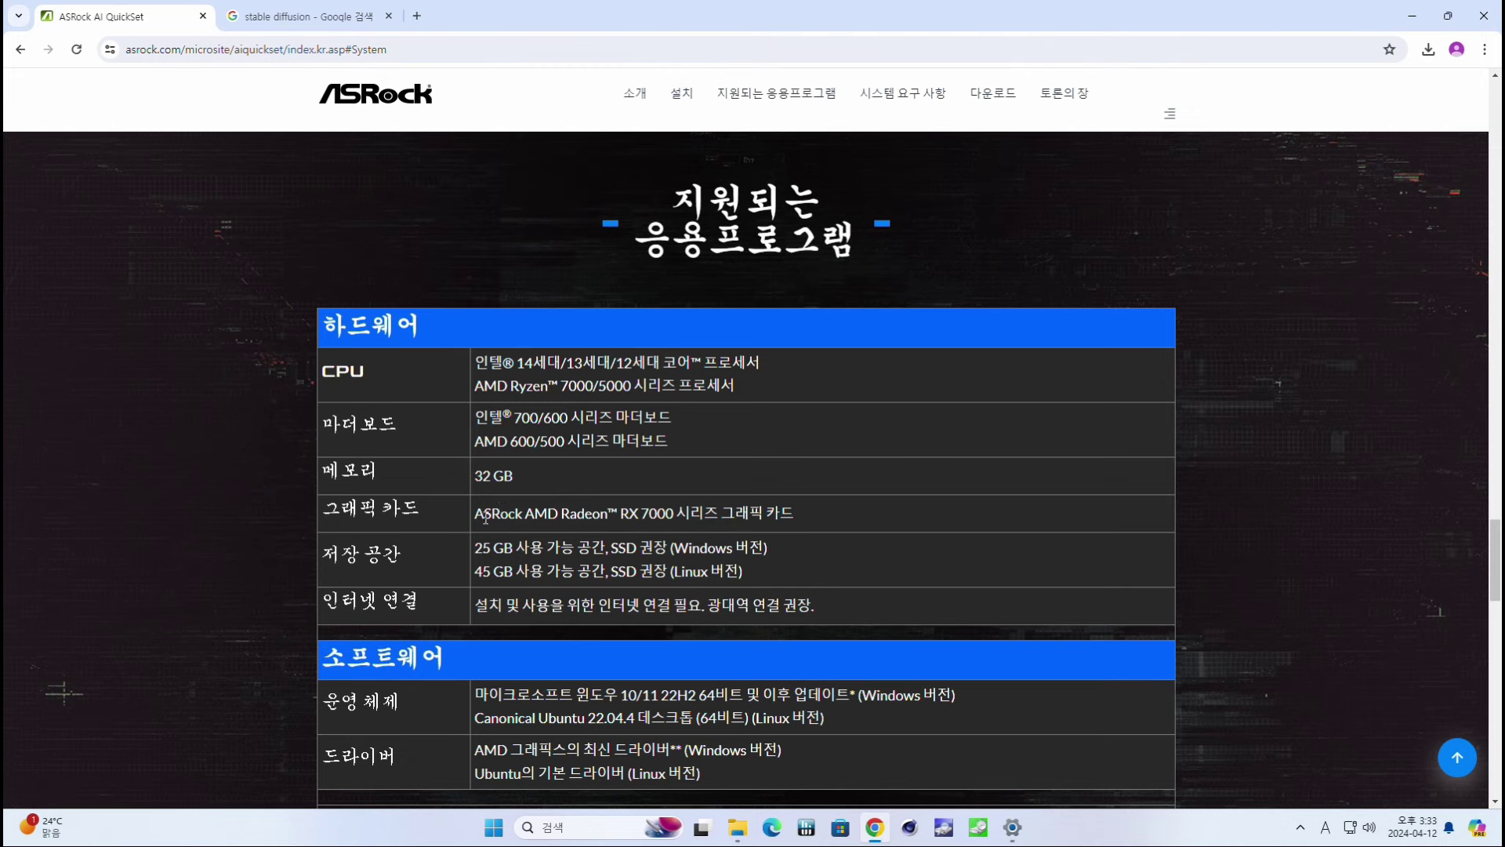
pyautogui.moveTo(474, 514); pyautogui.dragTo(790, 506)
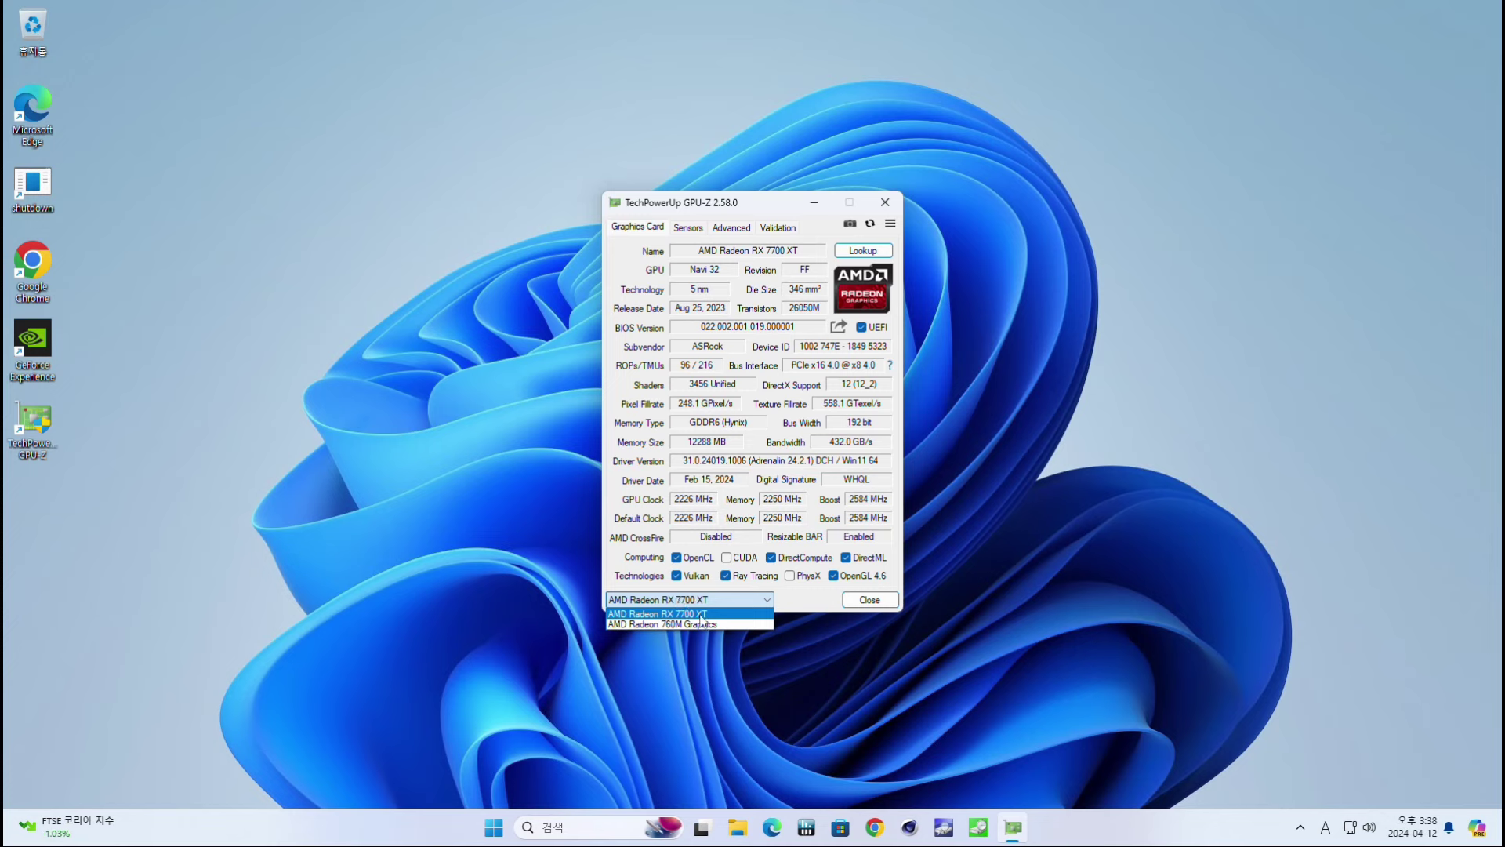
pyautogui.click(700, 616)
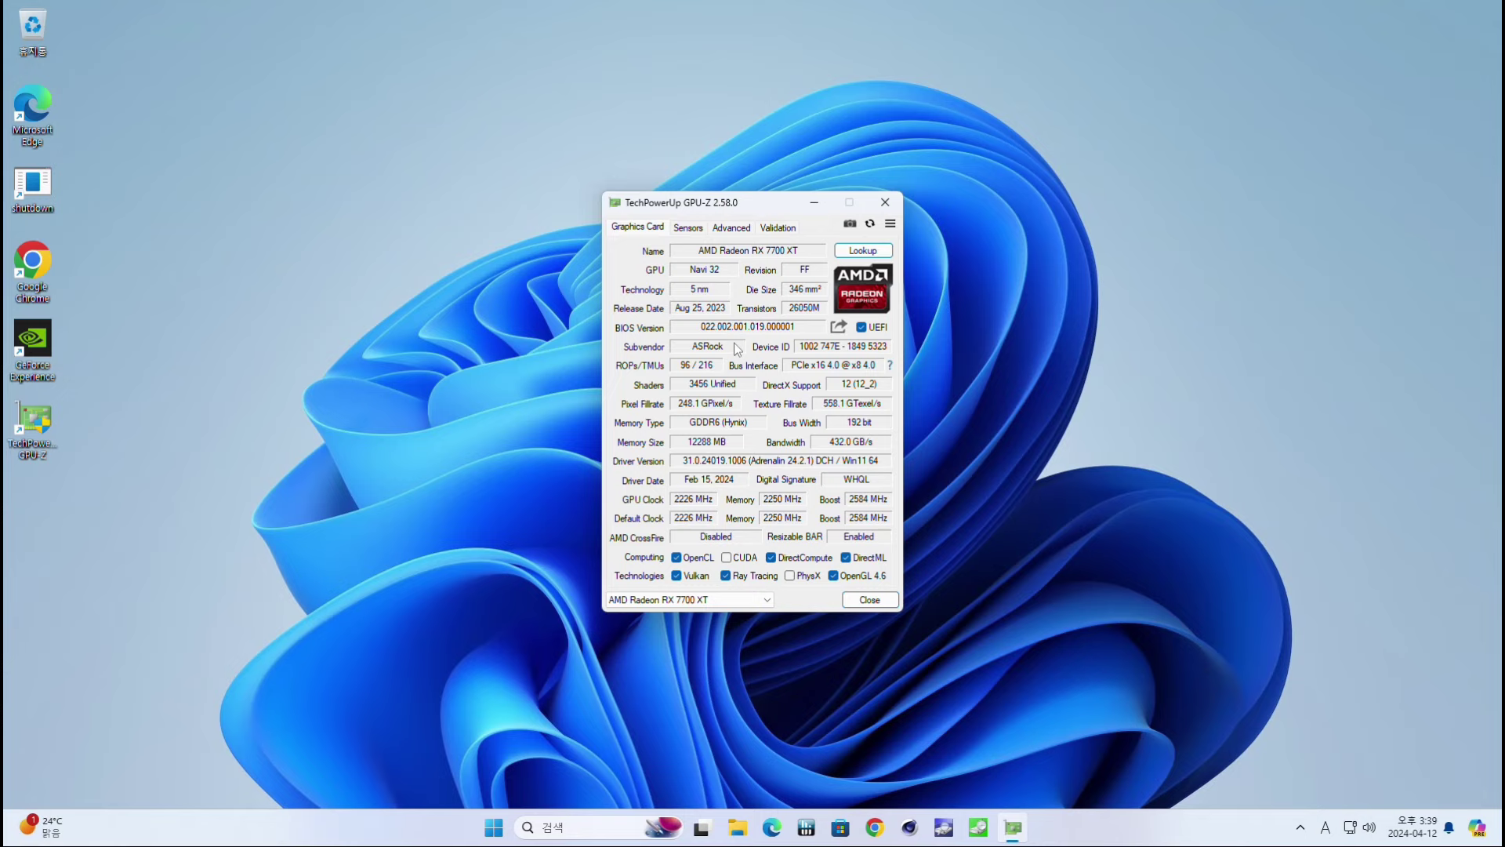
pyautogui.click(892, 209)
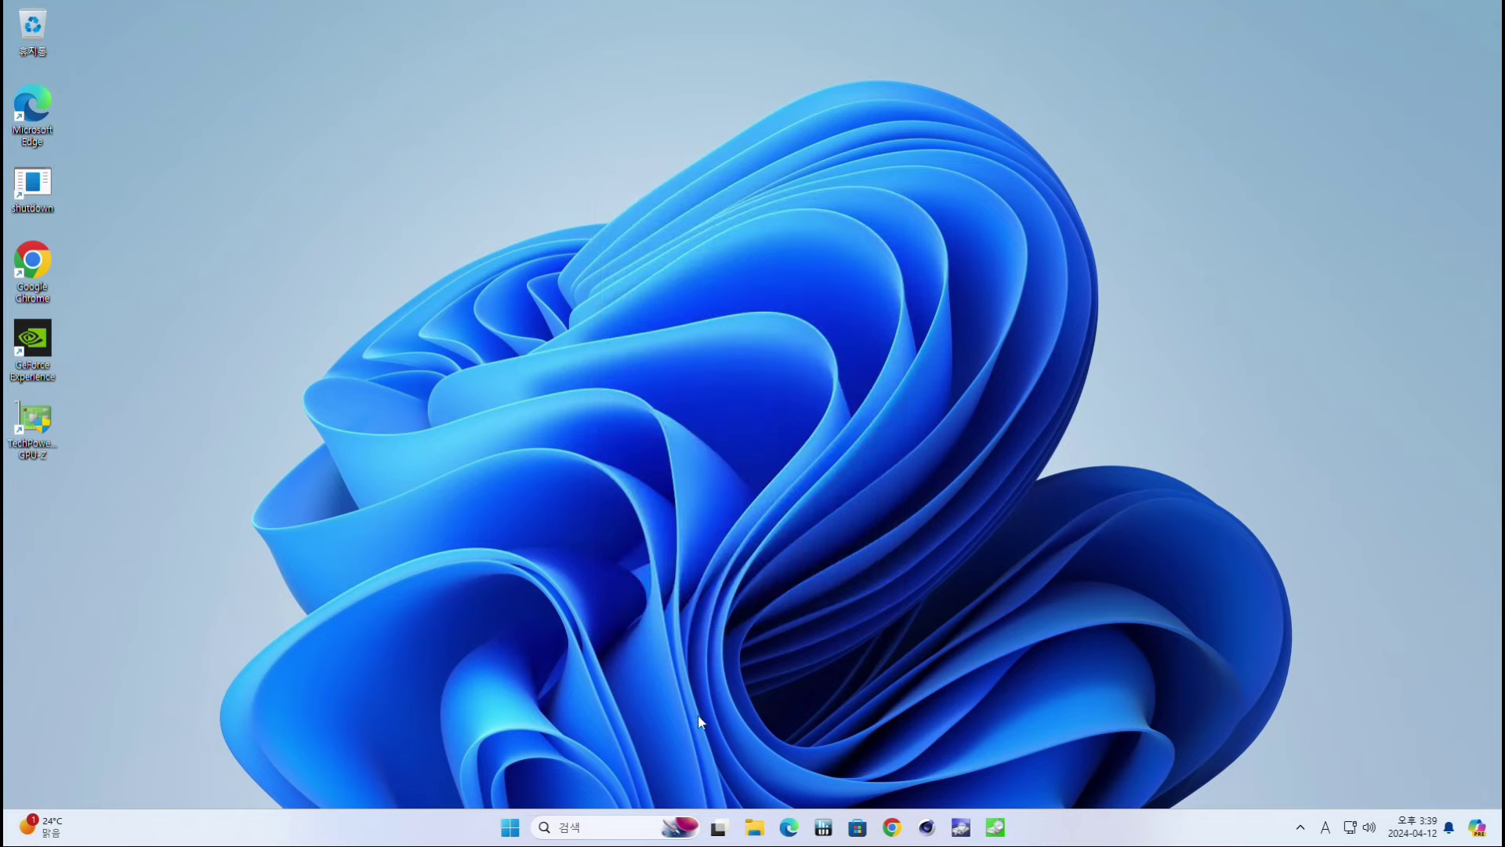
# Start the AIQuickSet_v1.2.4 installer from its download folder and accept the license agreement.
pyautogui.click(754, 828)
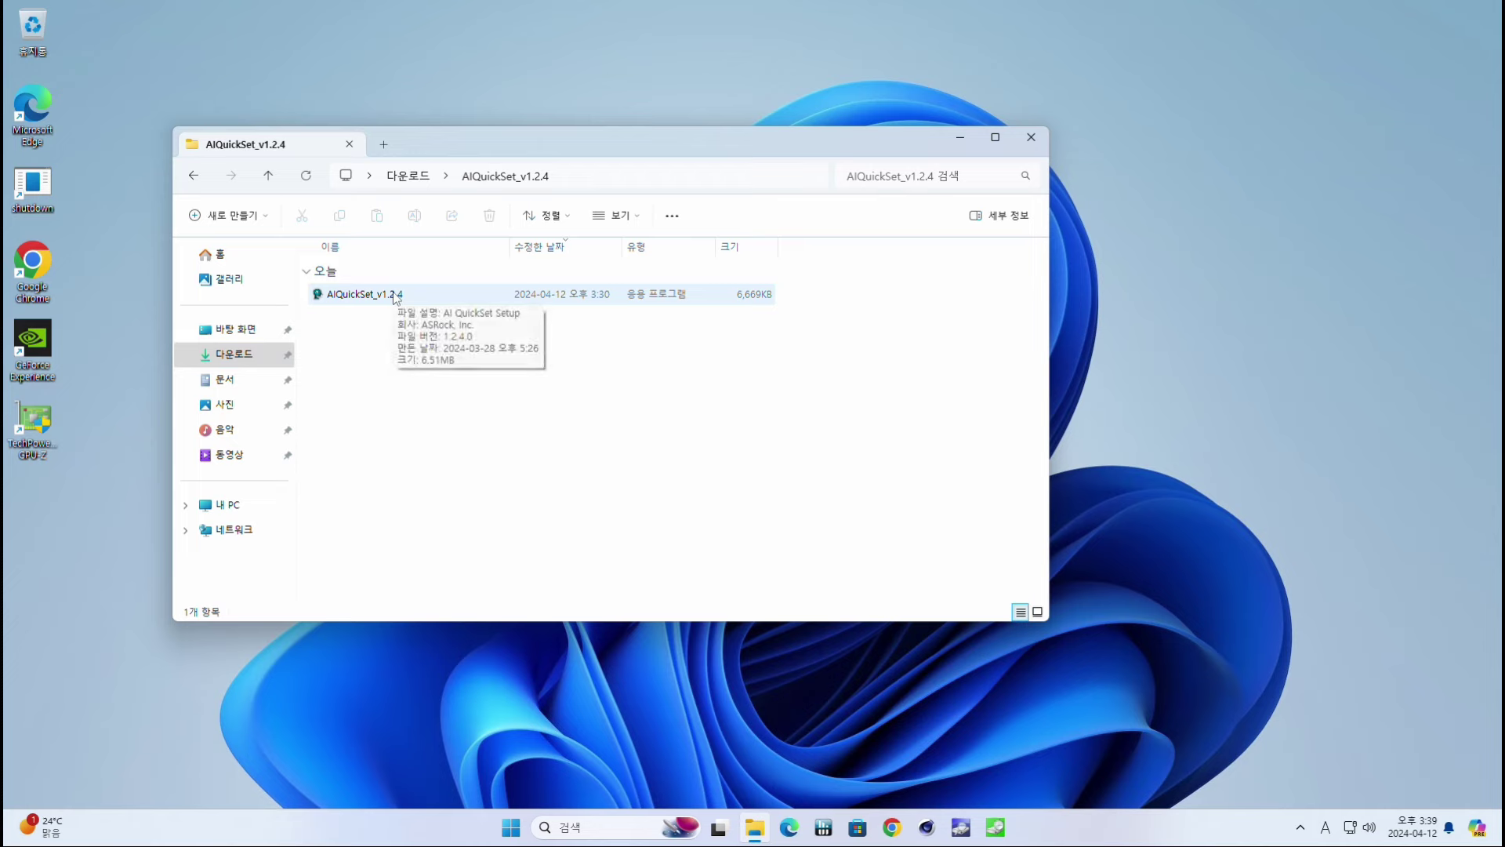
pyautogui.doubleClick(396, 296)
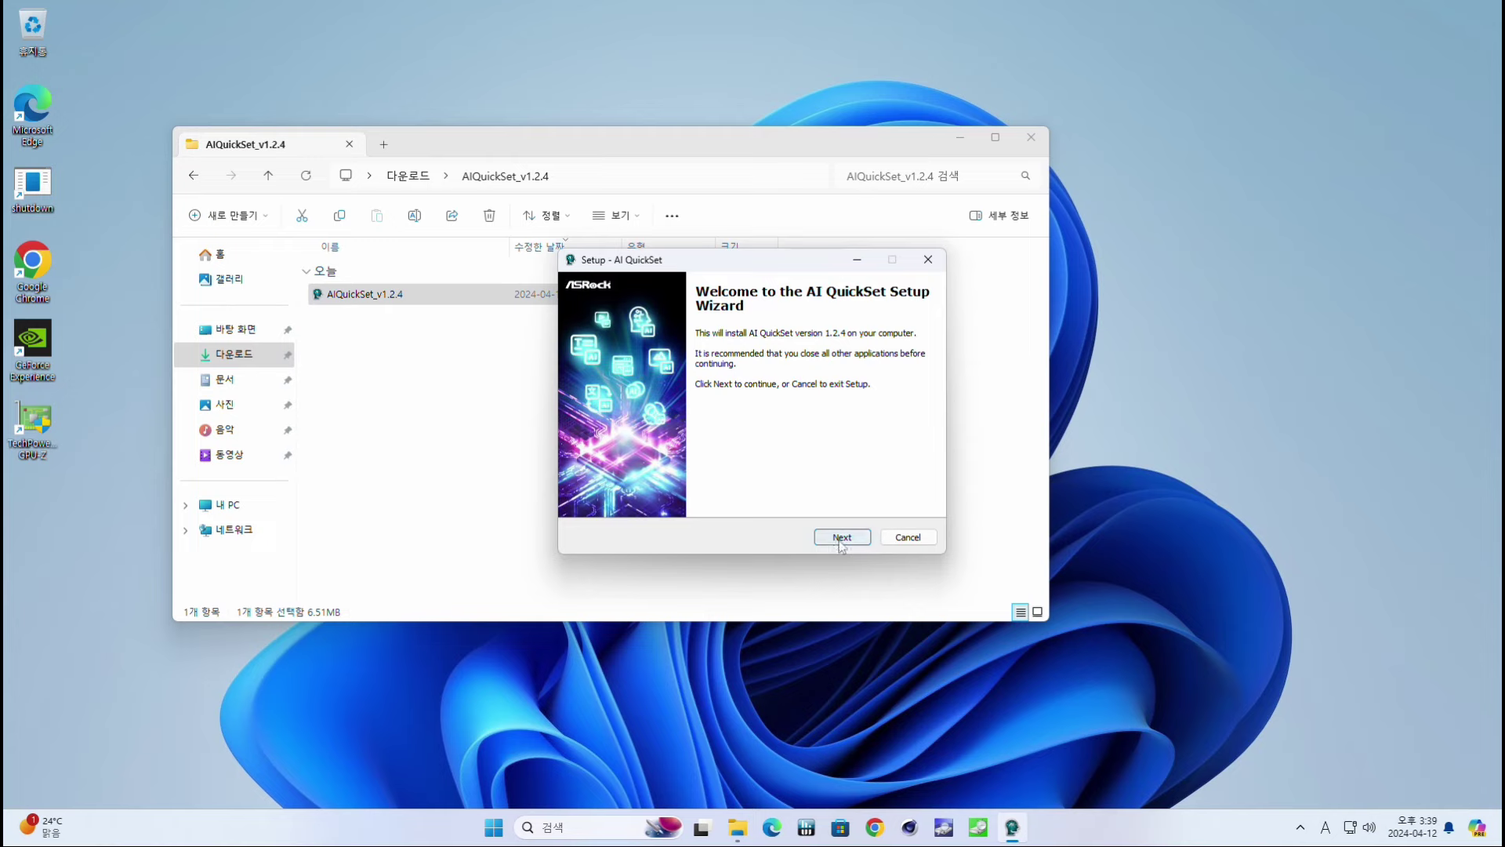
pyautogui.click(840, 541)
pyautogui.click(614, 490)
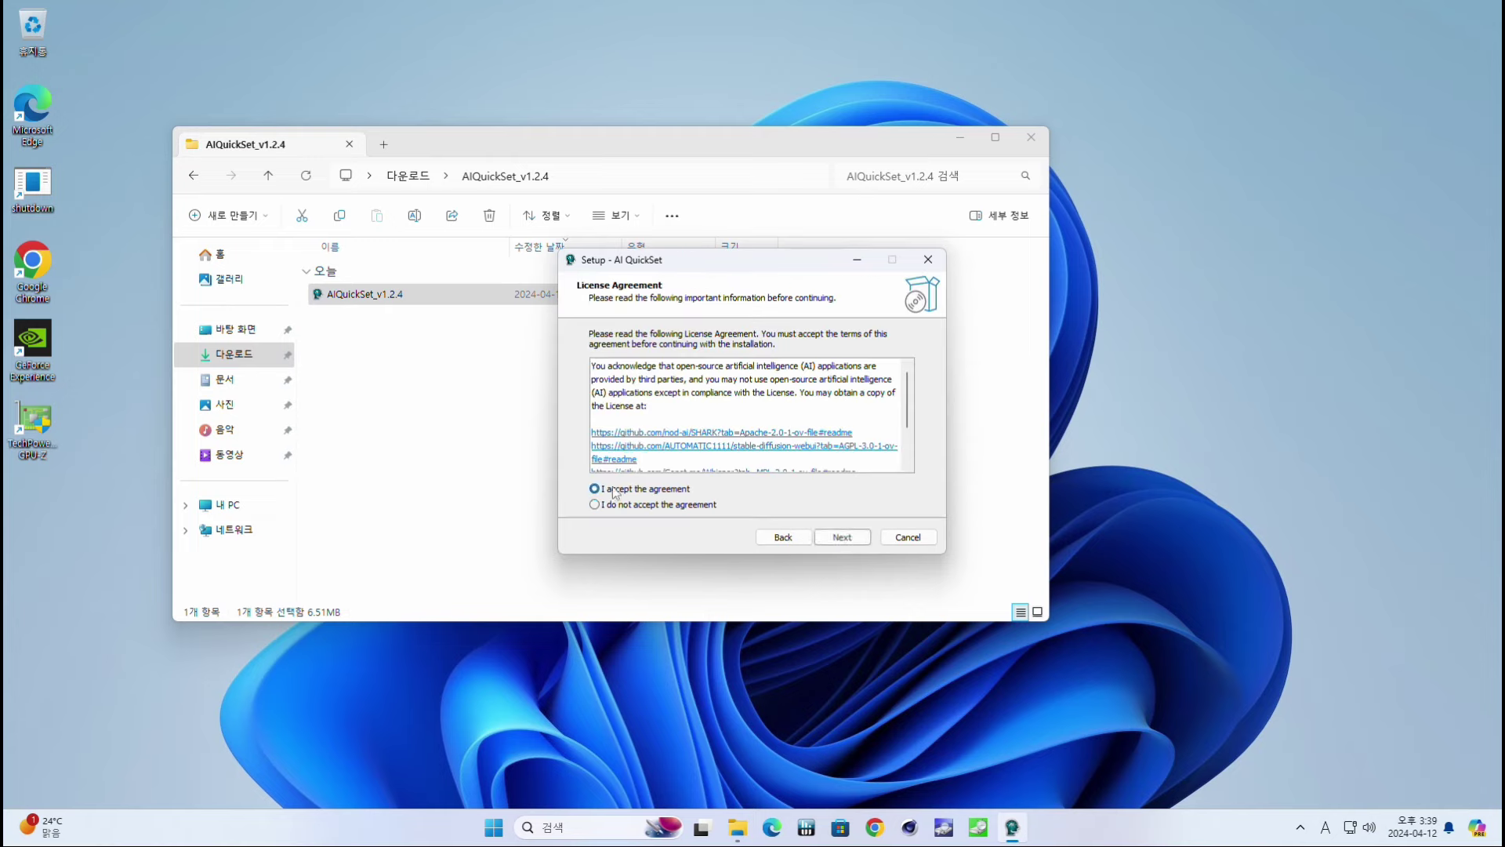
pyautogui.click(857, 546)
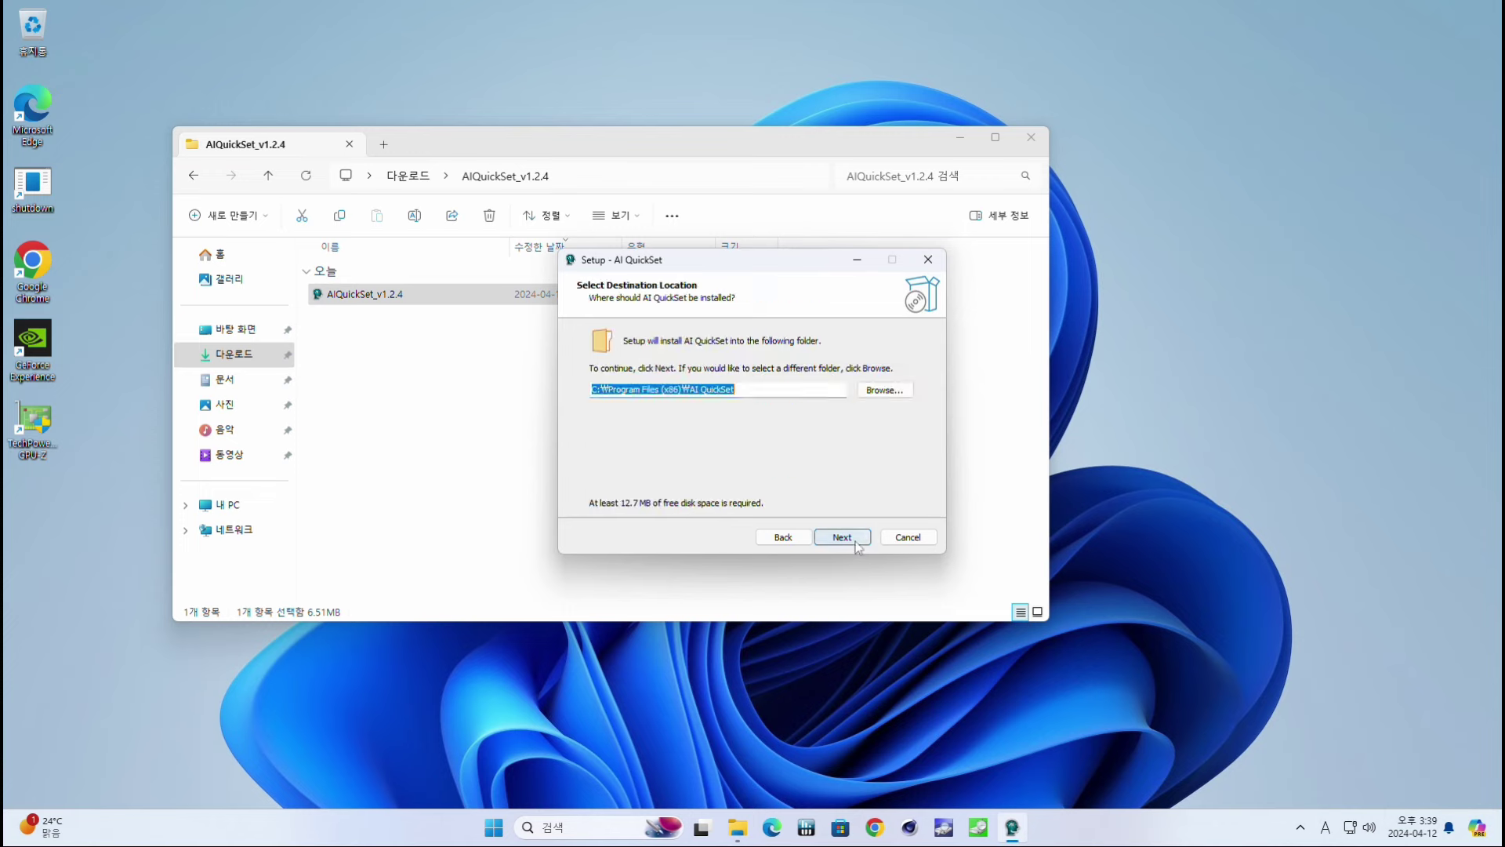
# Install AI QuickSet in the default folder with DirectML Shark, Stable Diffusion web UI and Whisper Desktop, and finish the setup.
pyautogui.click(857, 547)
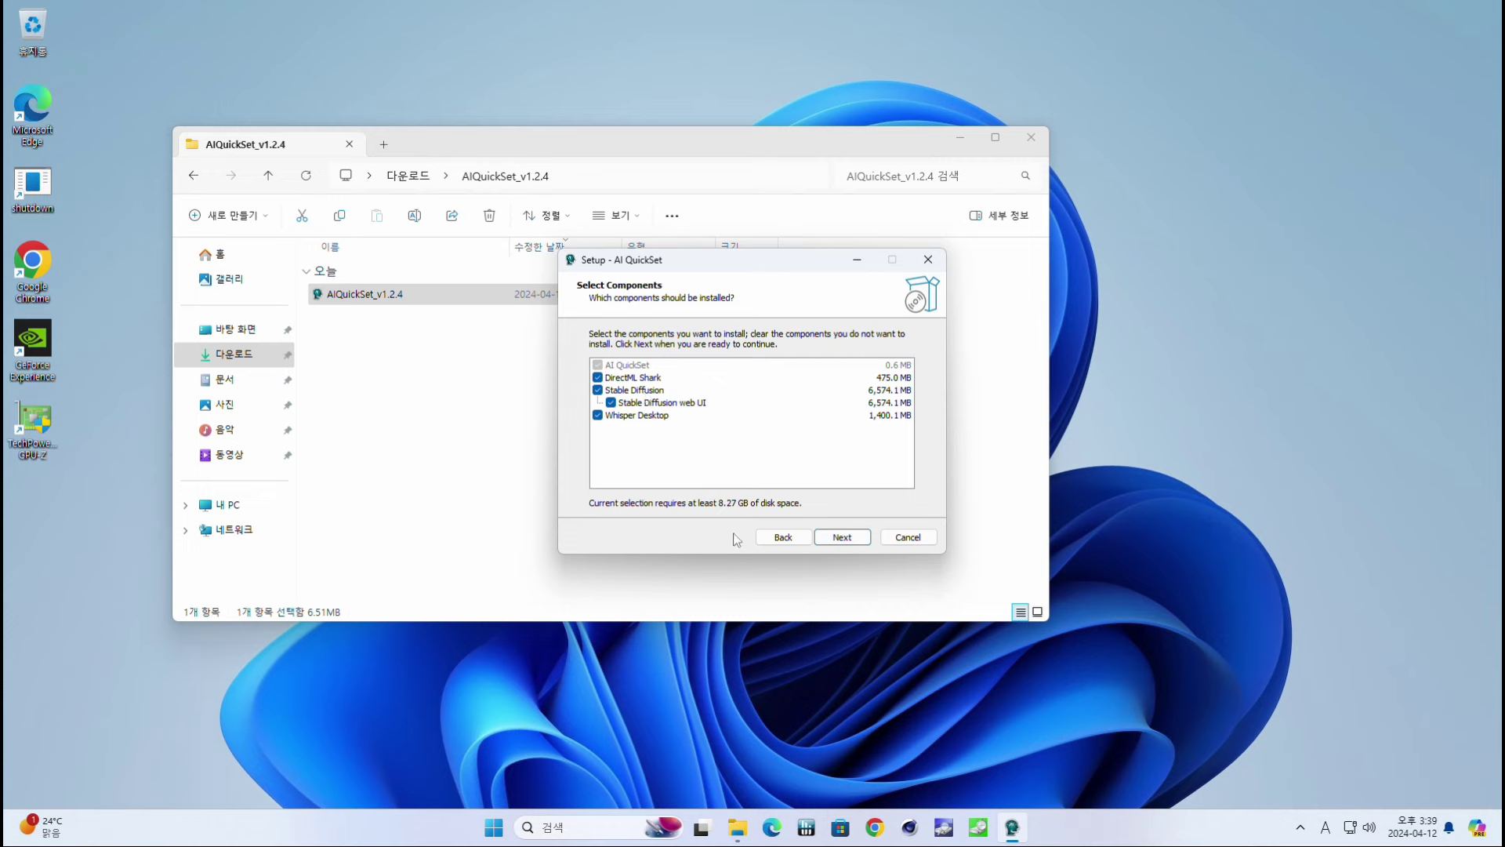
pyautogui.click(849, 543)
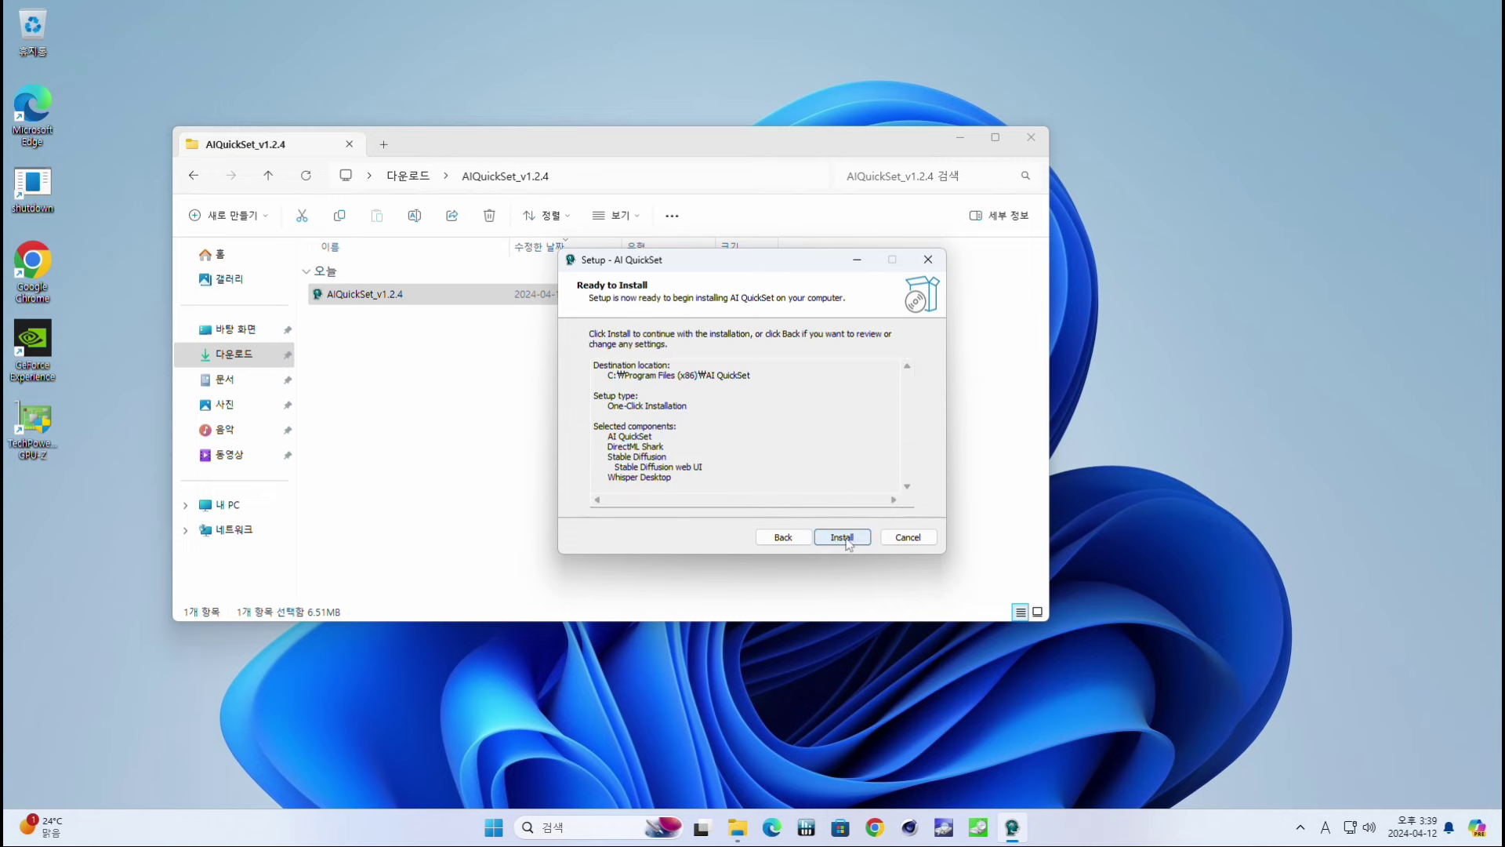
pyautogui.click(849, 541)
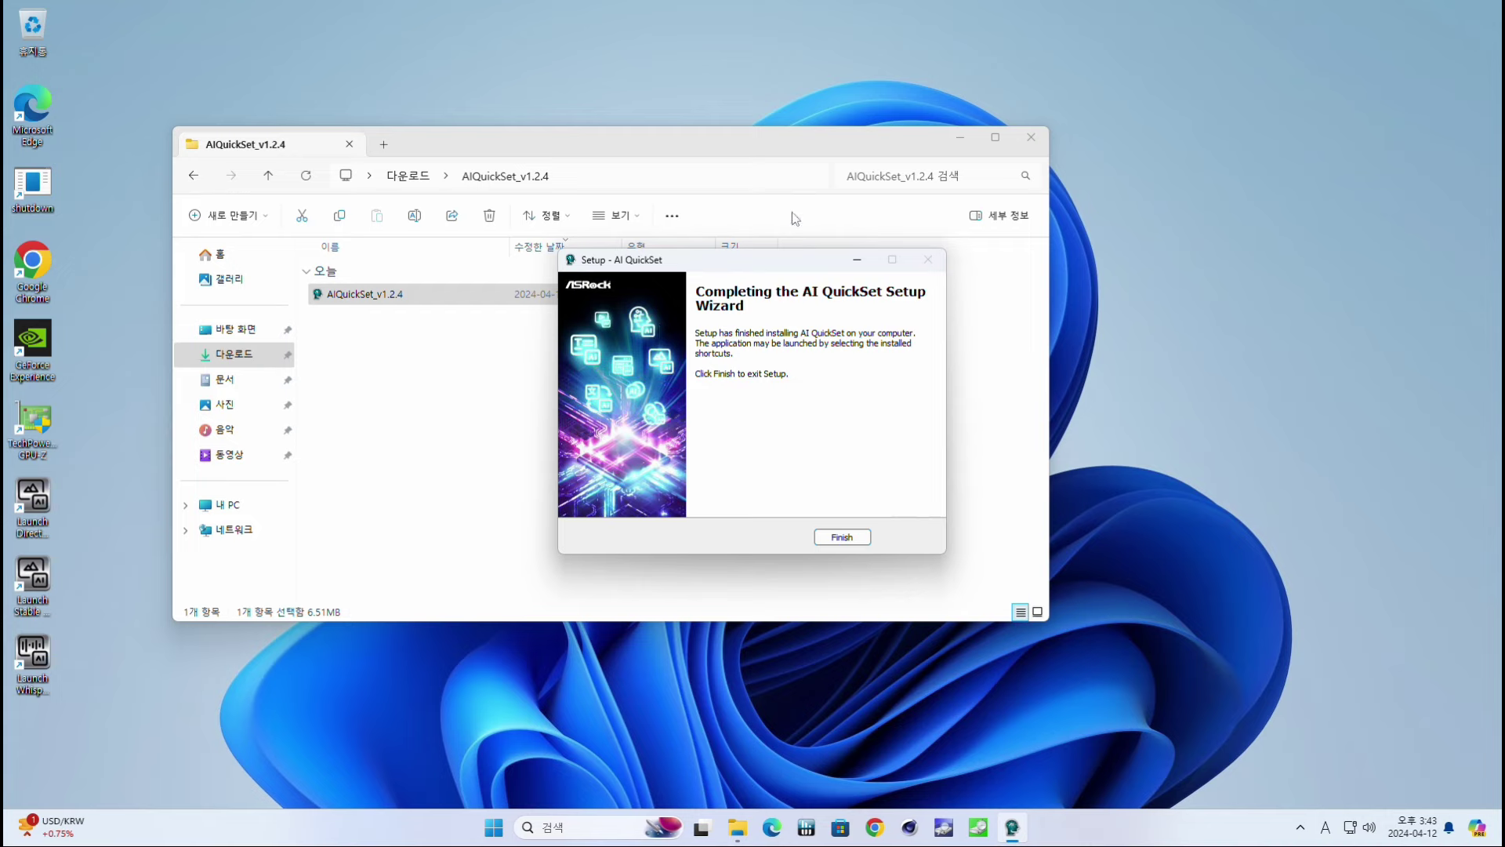
pyautogui.click(842, 537)
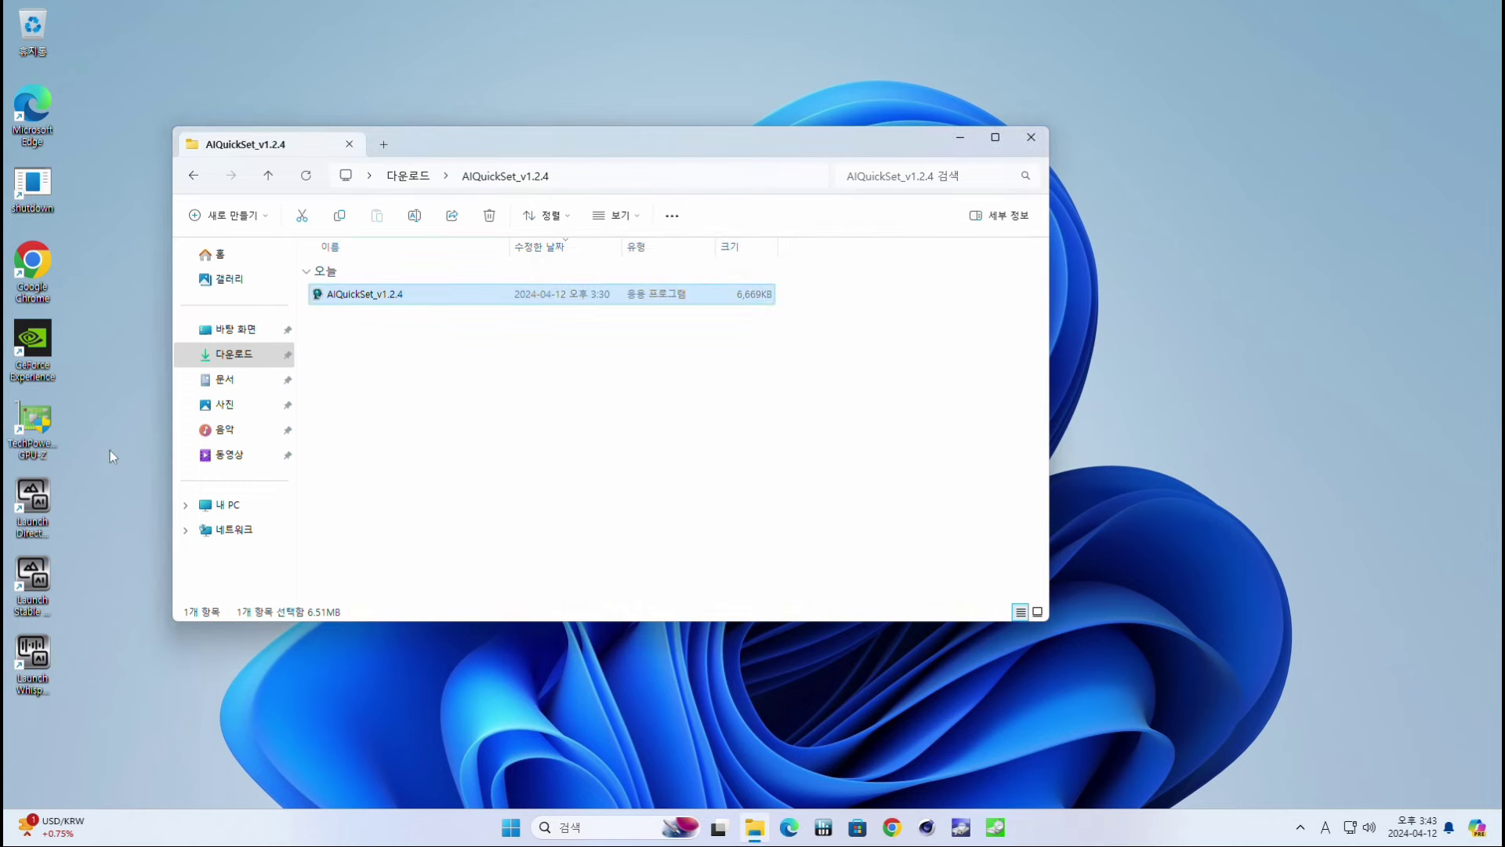
# Close the AIQuickSet_v1.2.4 folder window and look over the three AI launch shortcuts on the desktop.
pyautogui.click(41, 504)
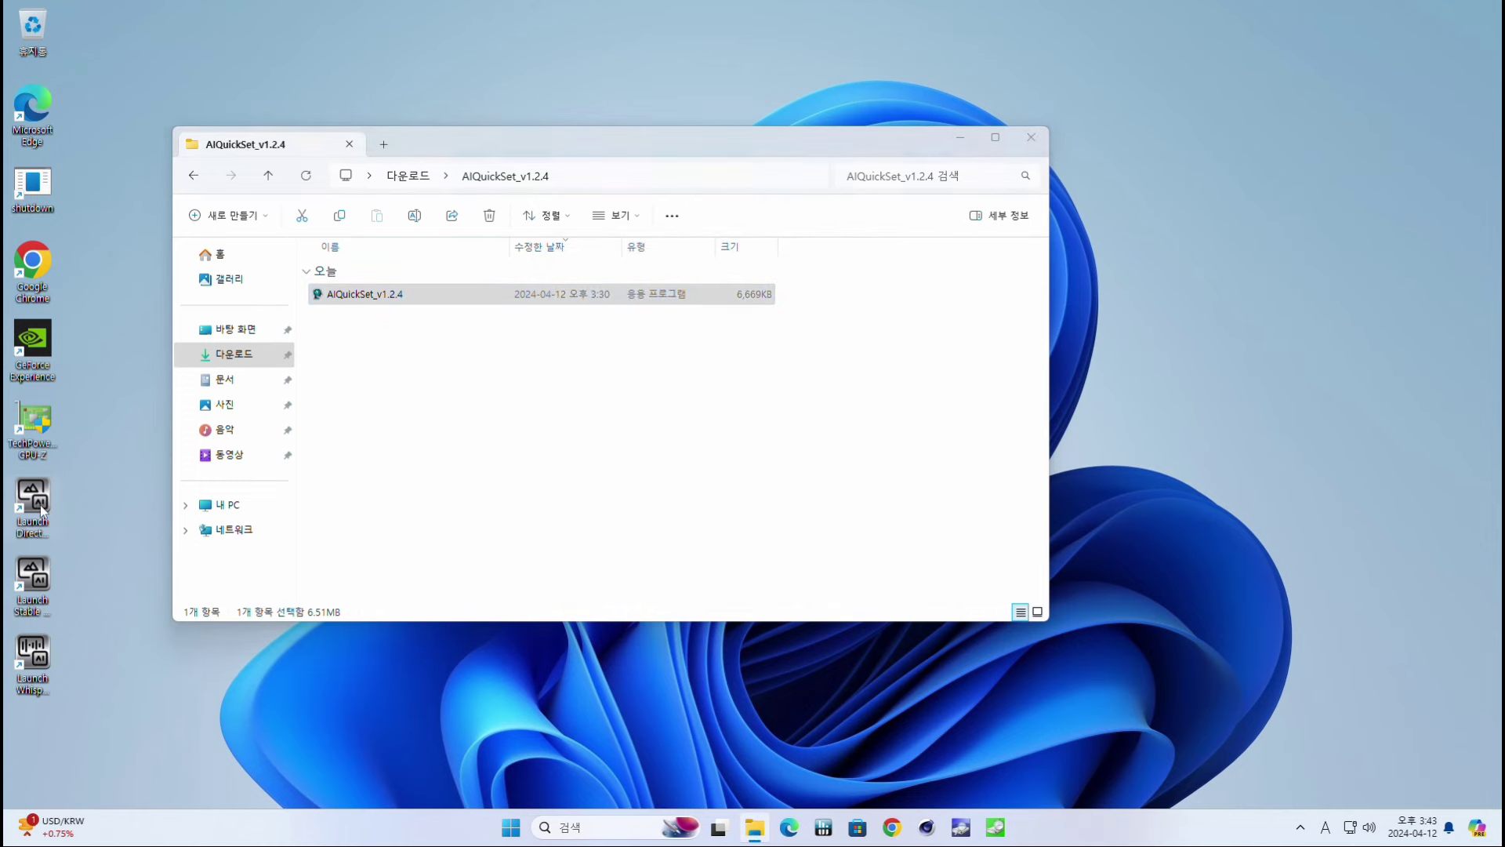
pyautogui.click(1031, 146)
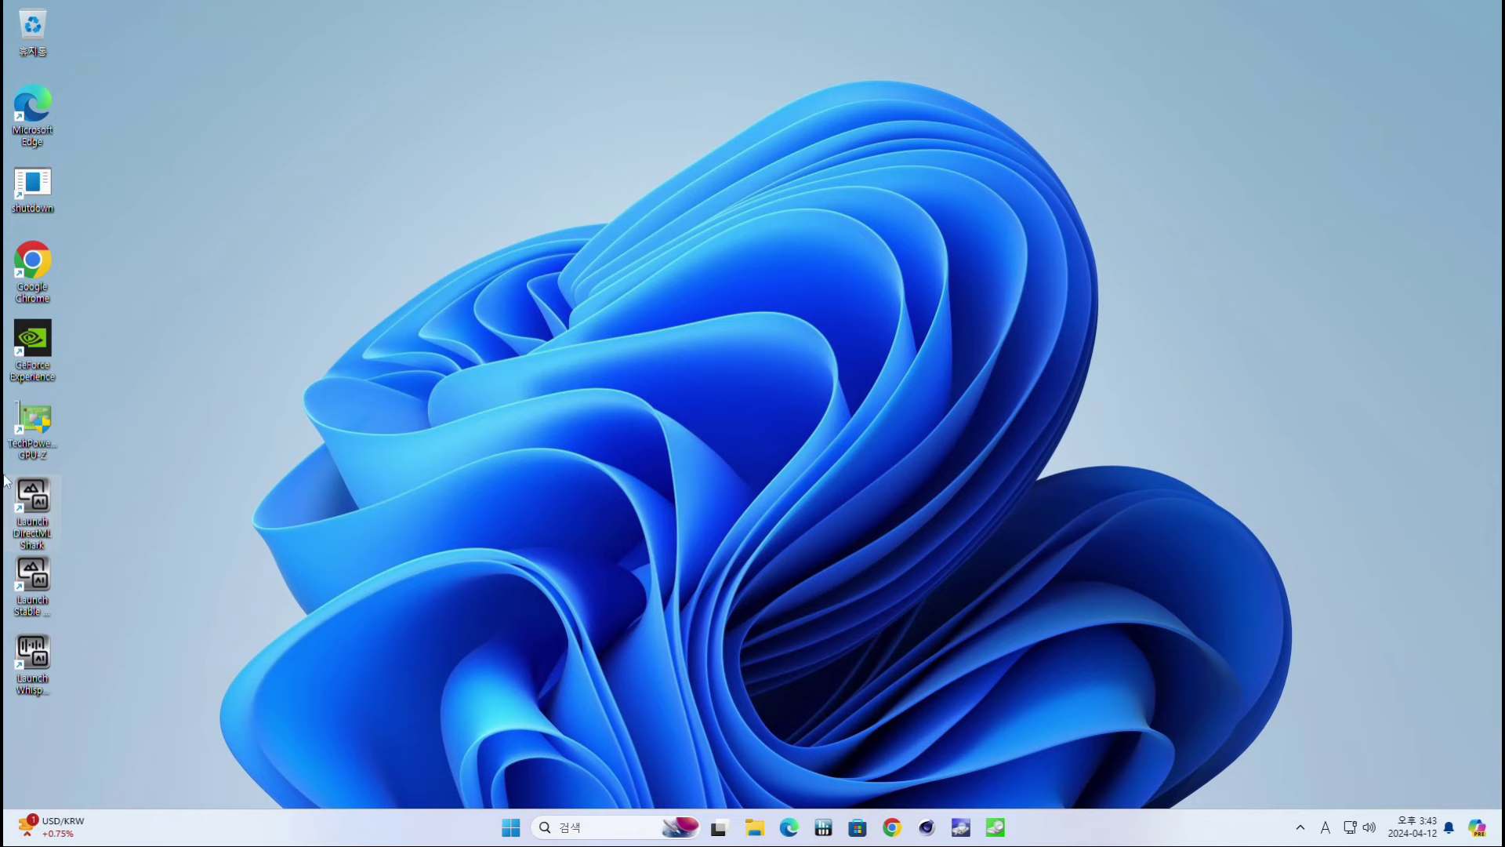
pyautogui.click(83, 525)
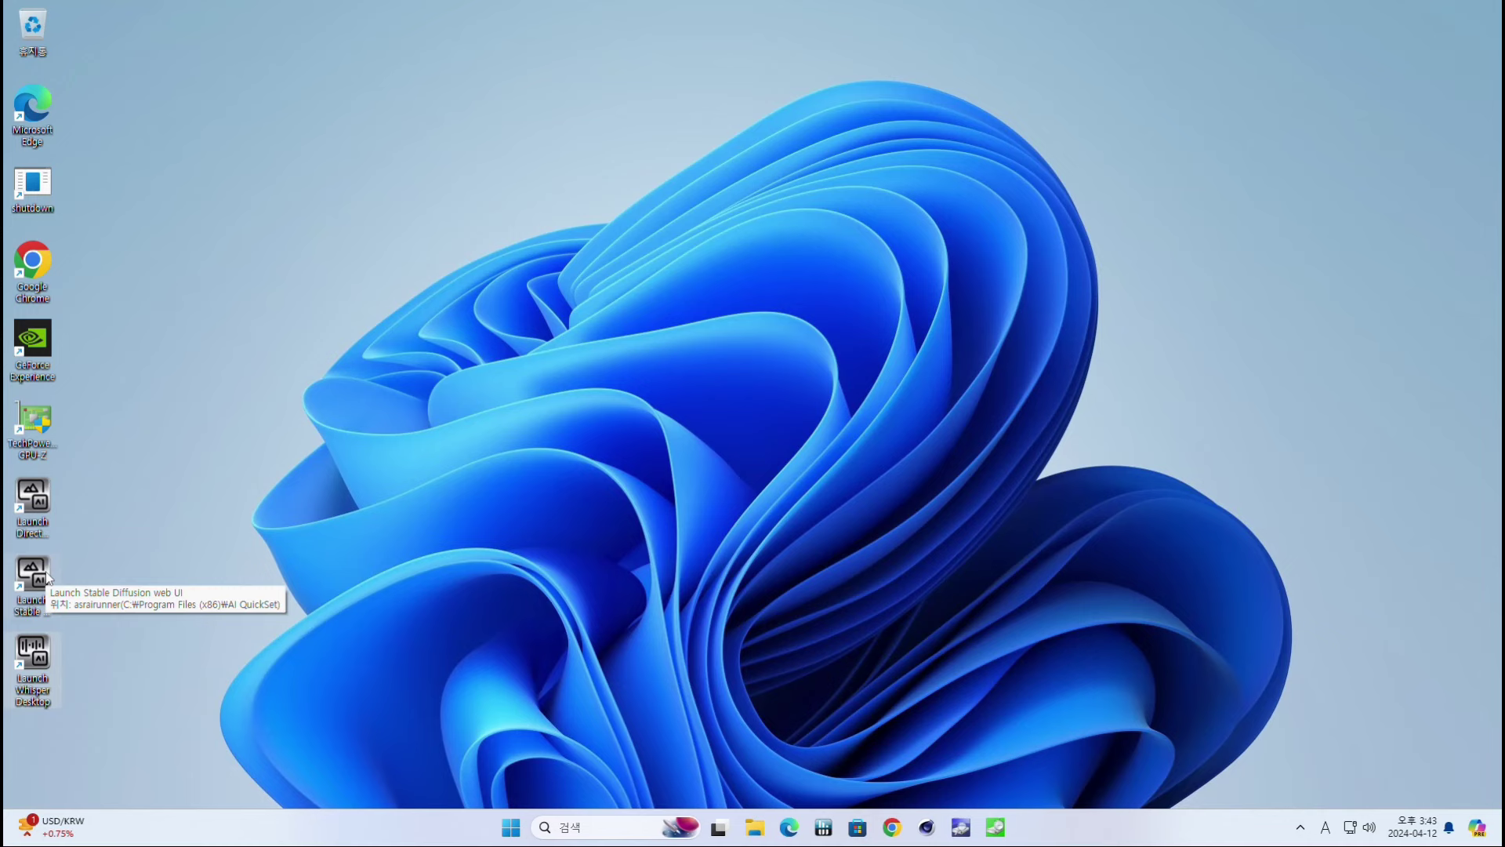
pyautogui.moveTo(118, 491); pyautogui.dragTo(28, 682)
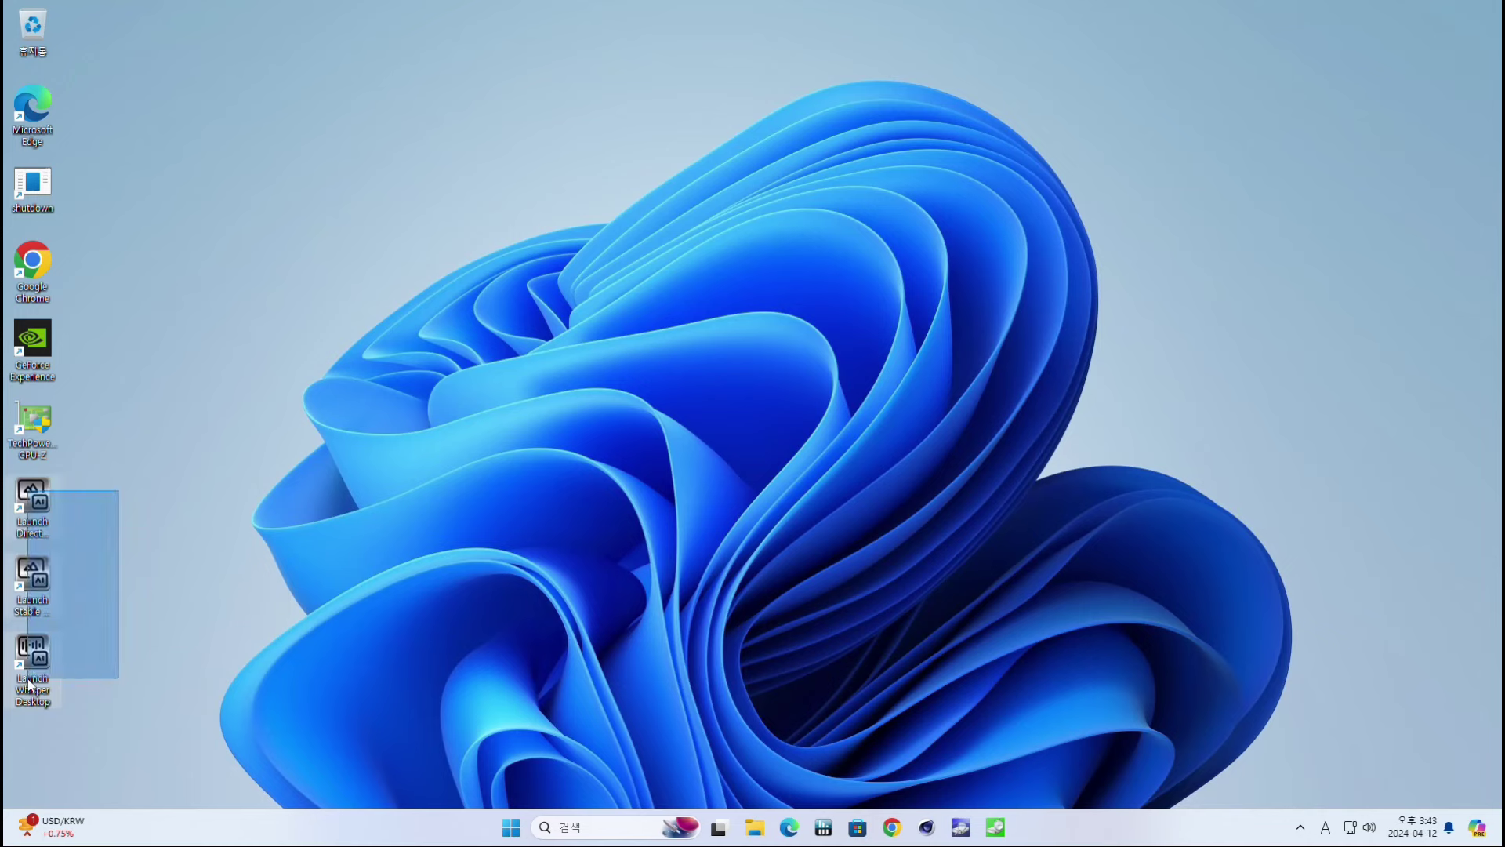
pyautogui.moveTo(28, 685); pyautogui.dragTo(28, 684)
pyautogui.click(166, 655)
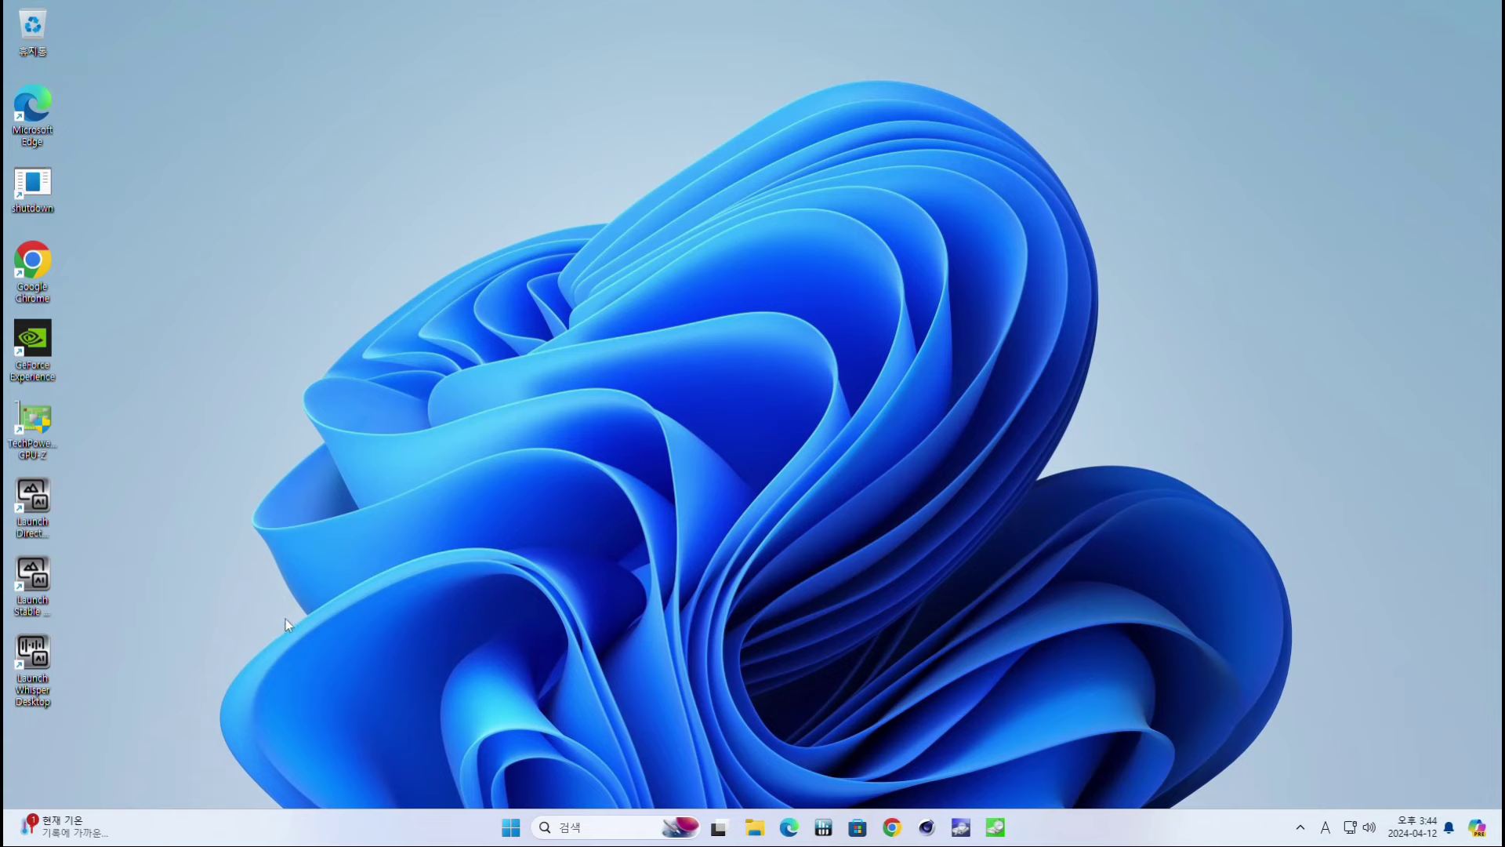
# Launch the Stable Diffusion web UI and show its 127.0.0.1:7860 page in a smaller Chrome window beside the console.
pyautogui.doubleClick(47, 586)
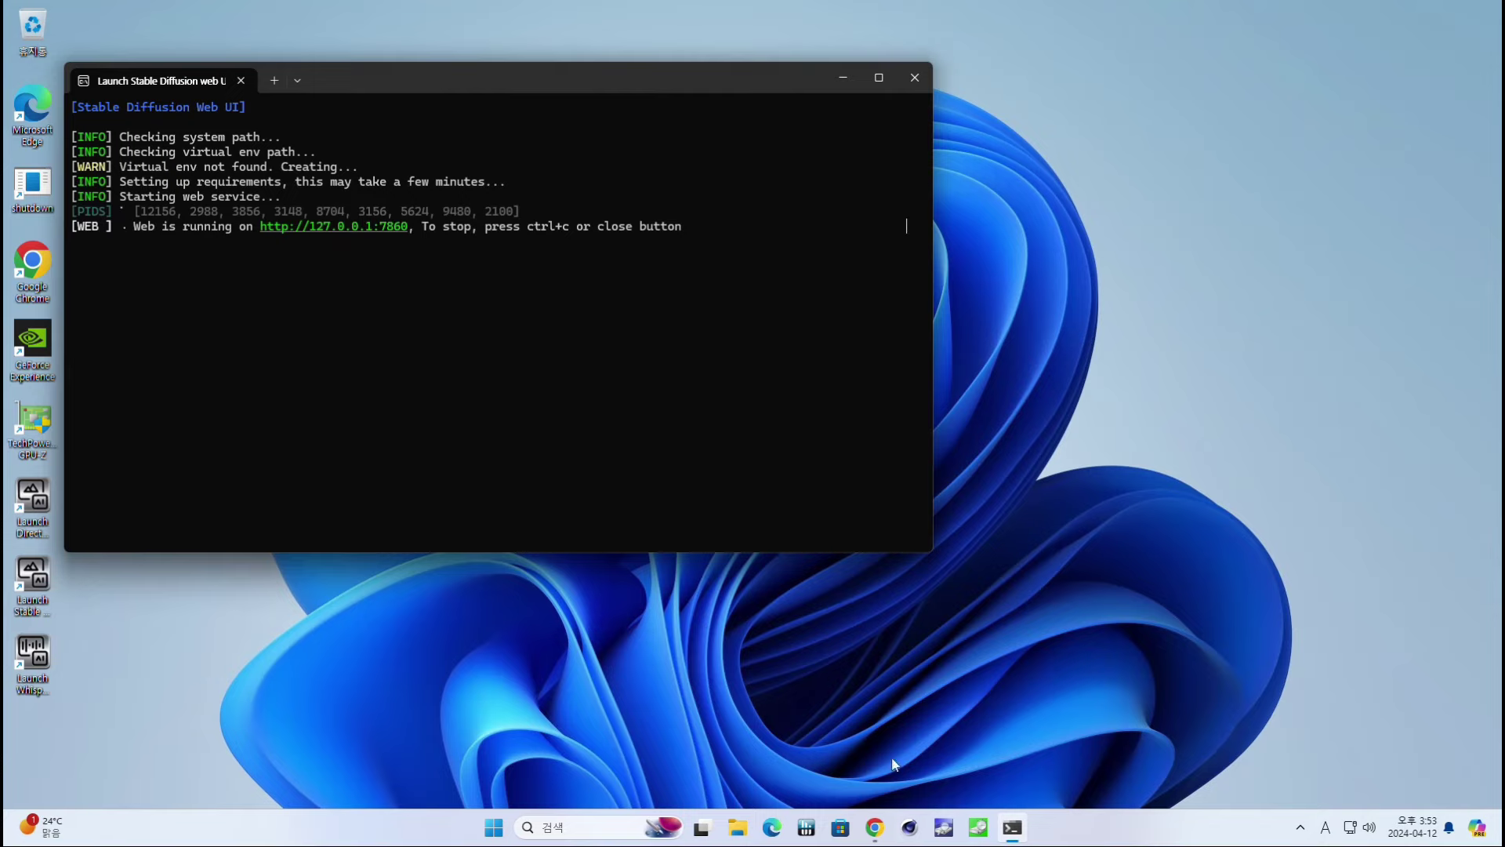
pyautogui.click(877, 831)
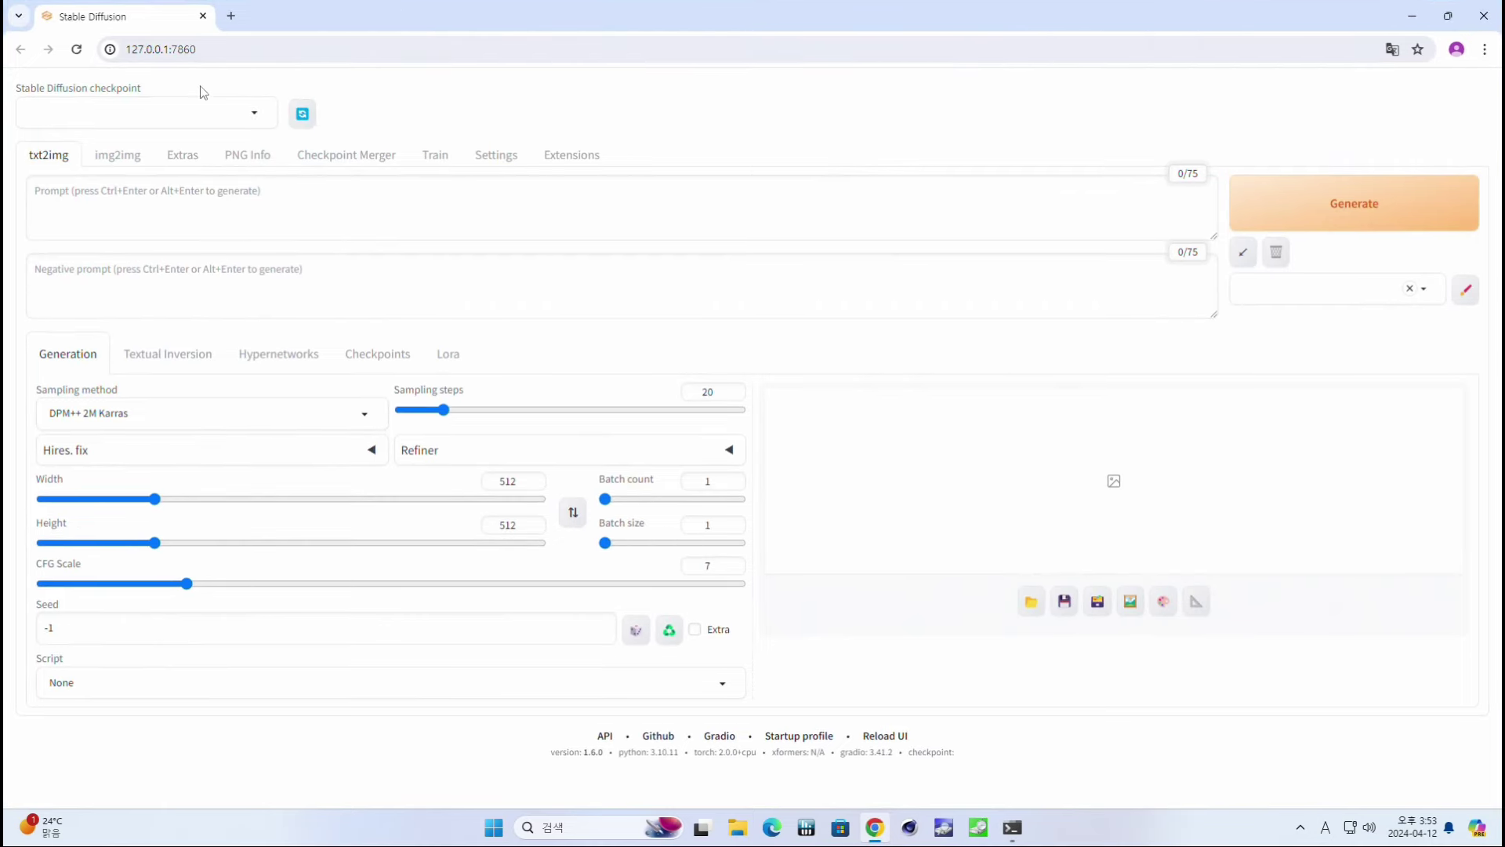
pyautogui.click(143, 53)
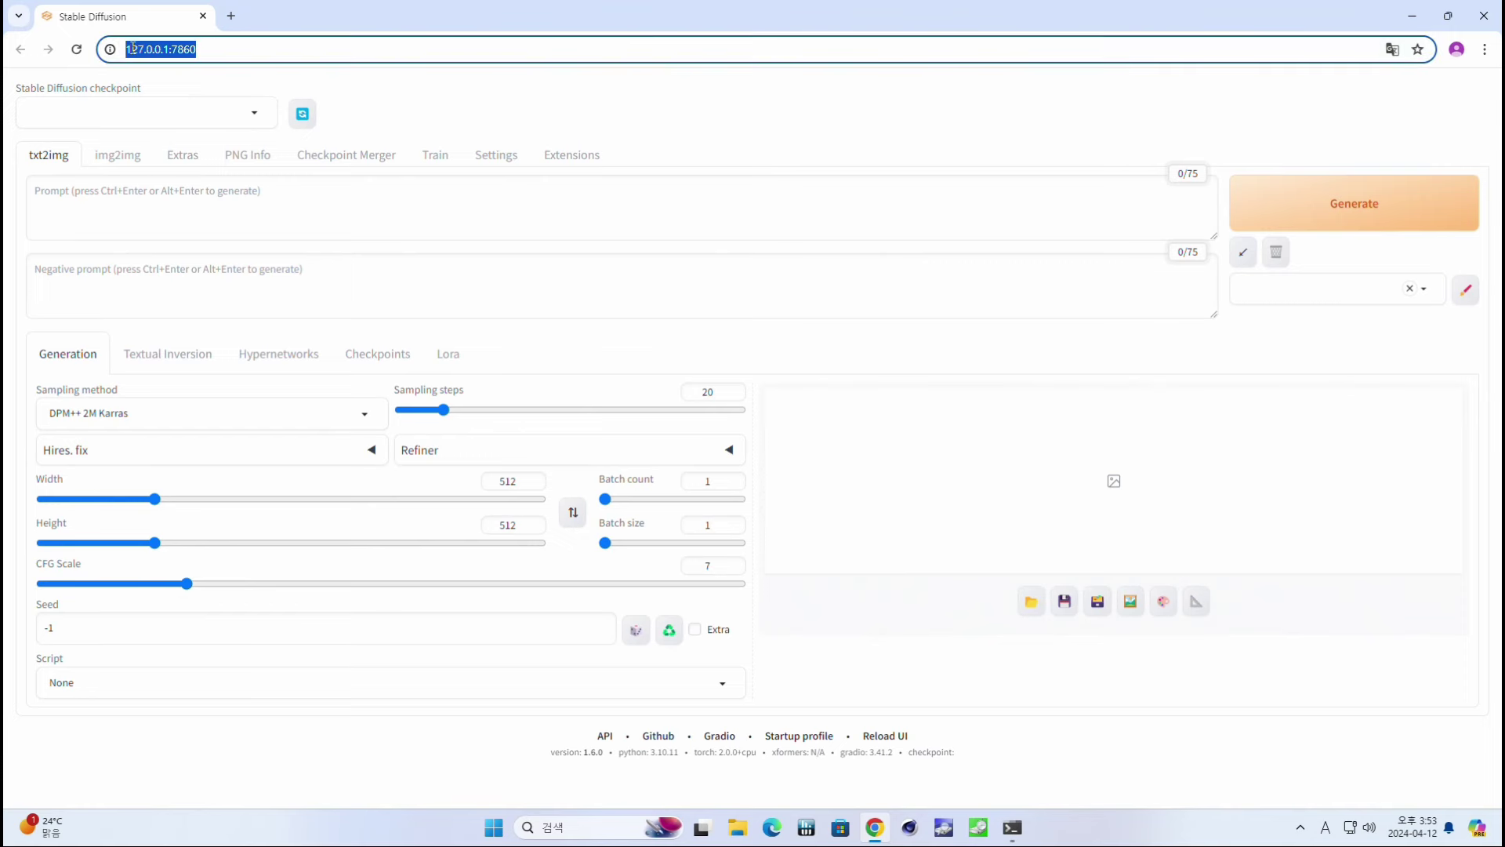
pyautogui.click(174, 49)
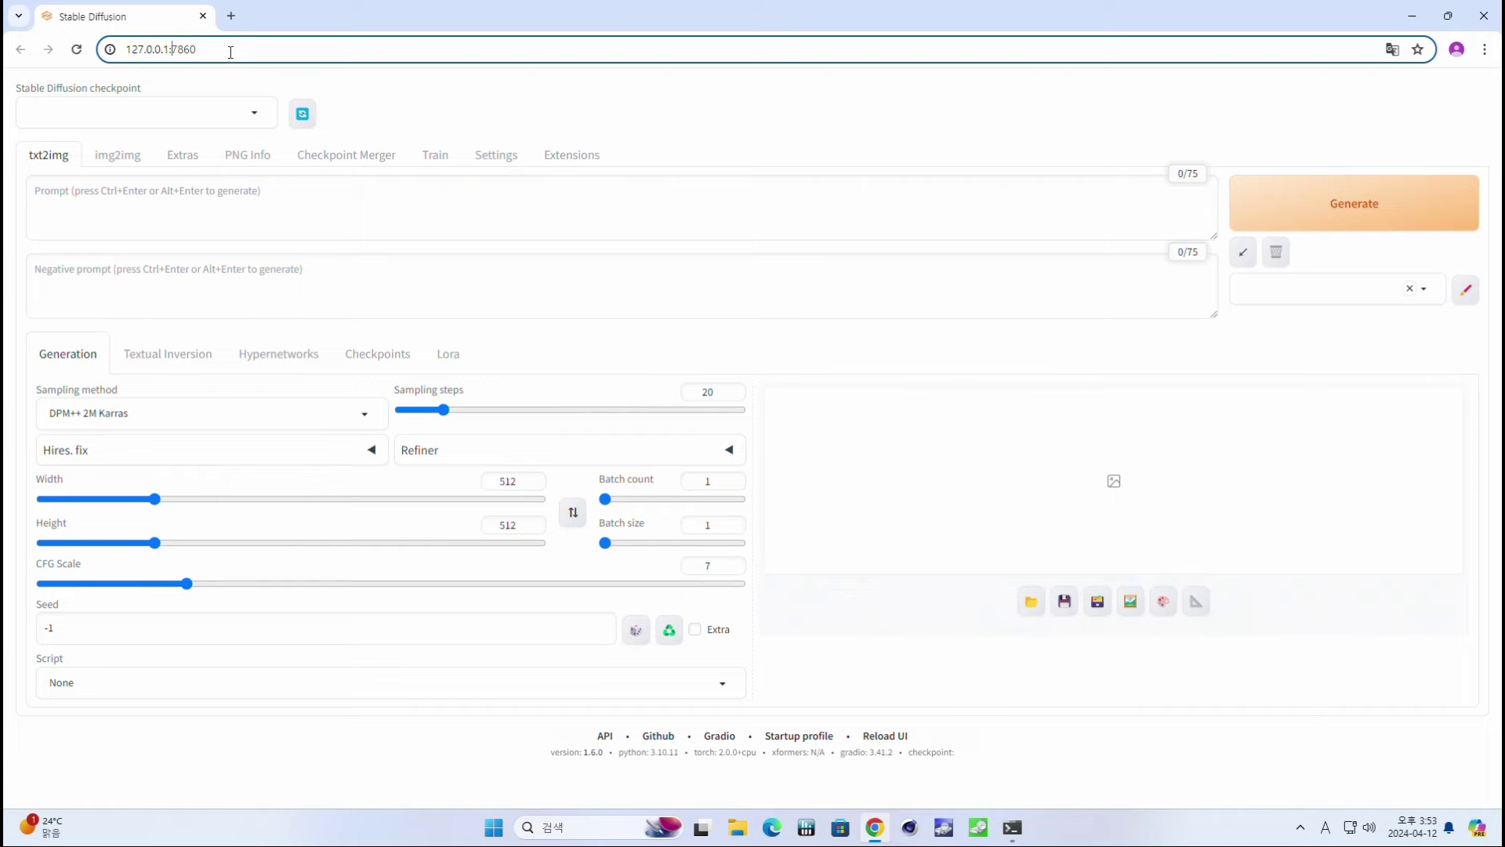
pyautogui.tripleClick(190, 48)
pyautogui.click(188, 49)
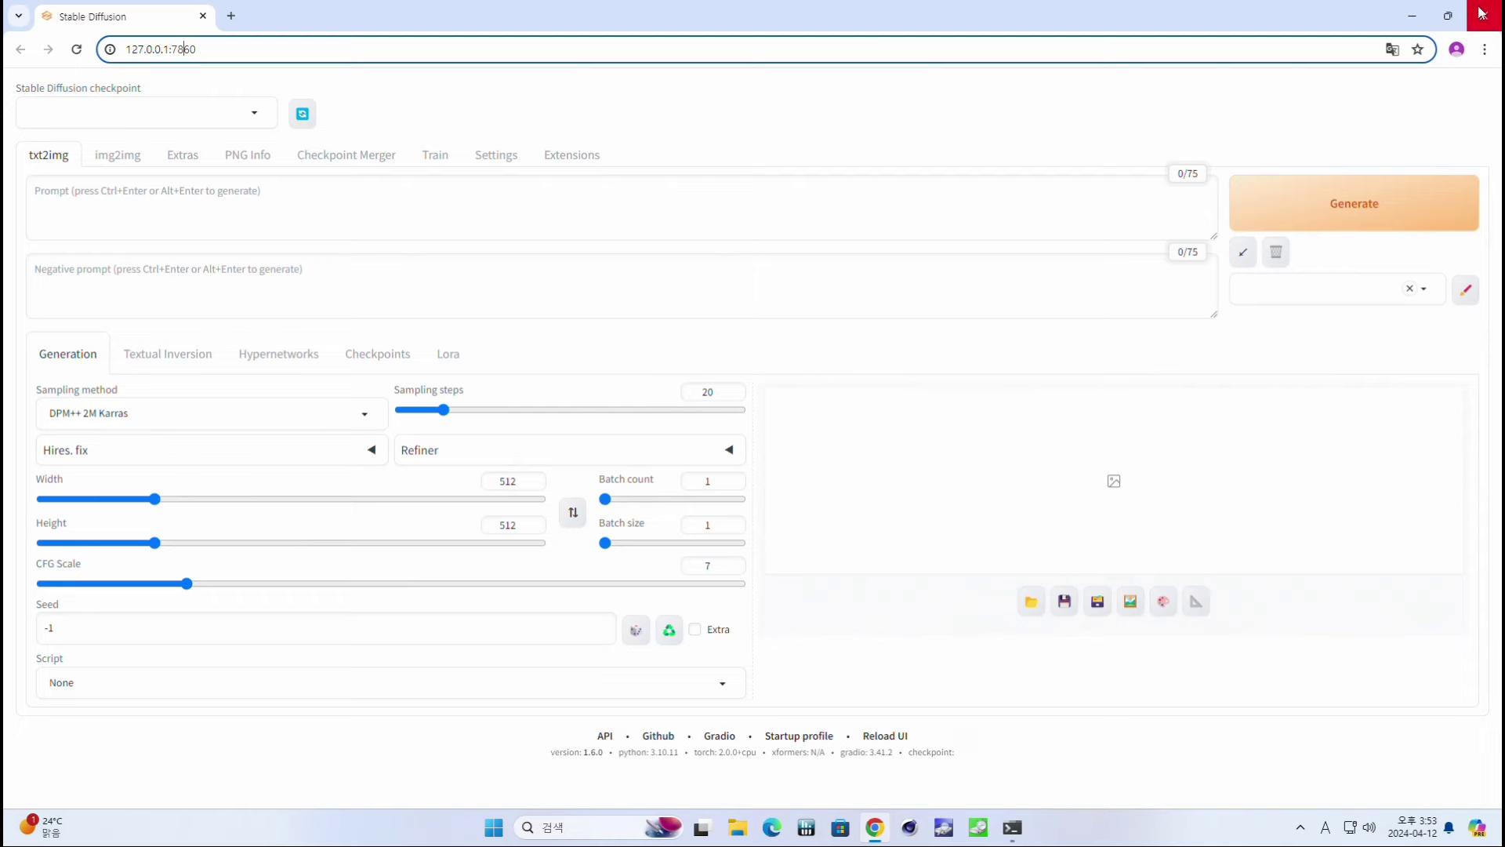
pyautogui.click(1448, 16)
pyautogui.moveTo(919, 66); pyautogui.dragTo(1113, 63)
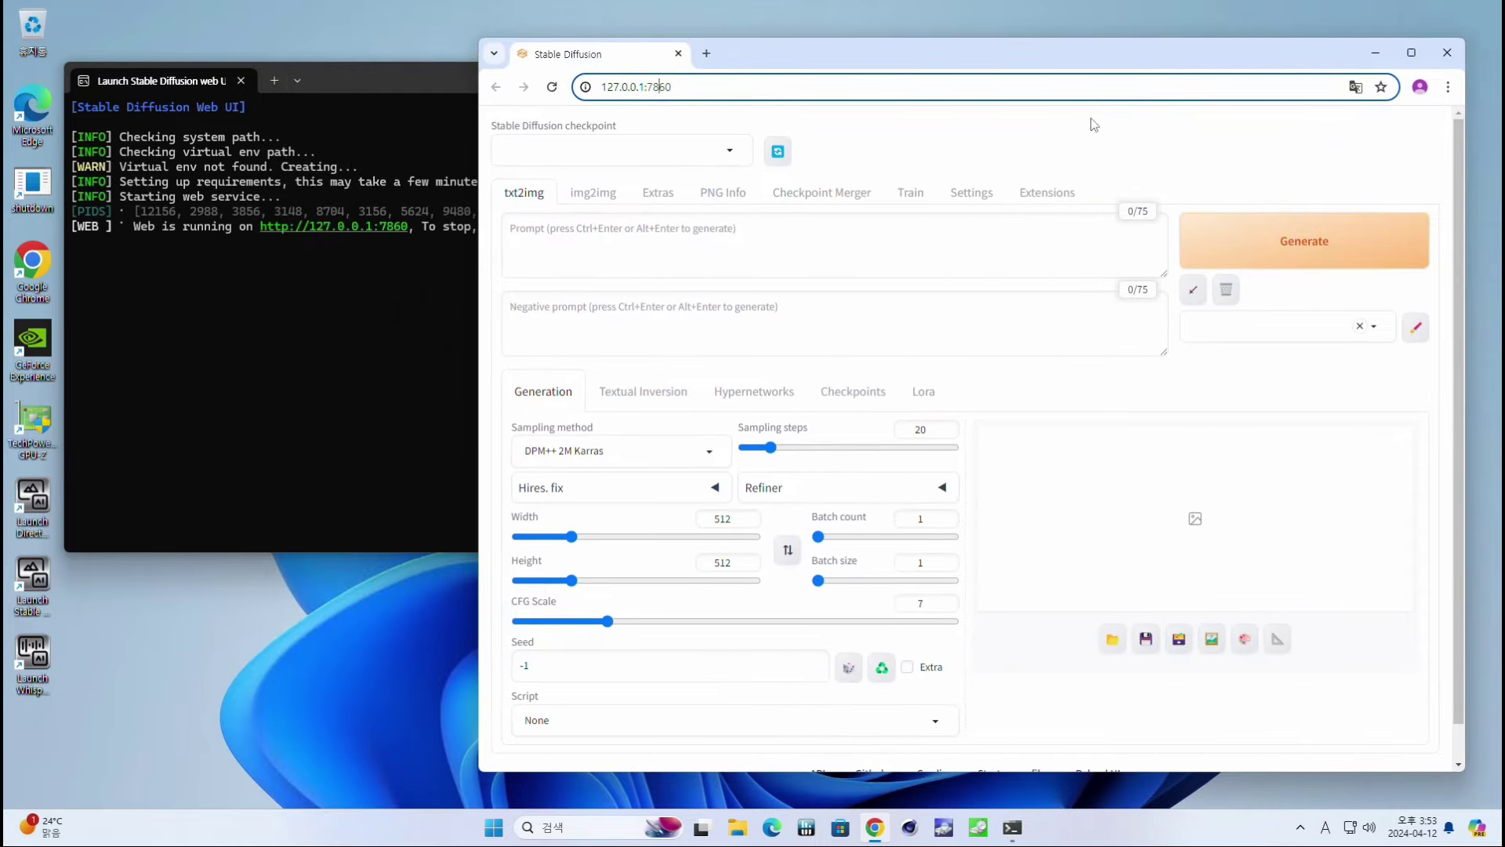
# Try to generate a txt2img image from the prompt "amd".
pyautogui.click(1039, 242)
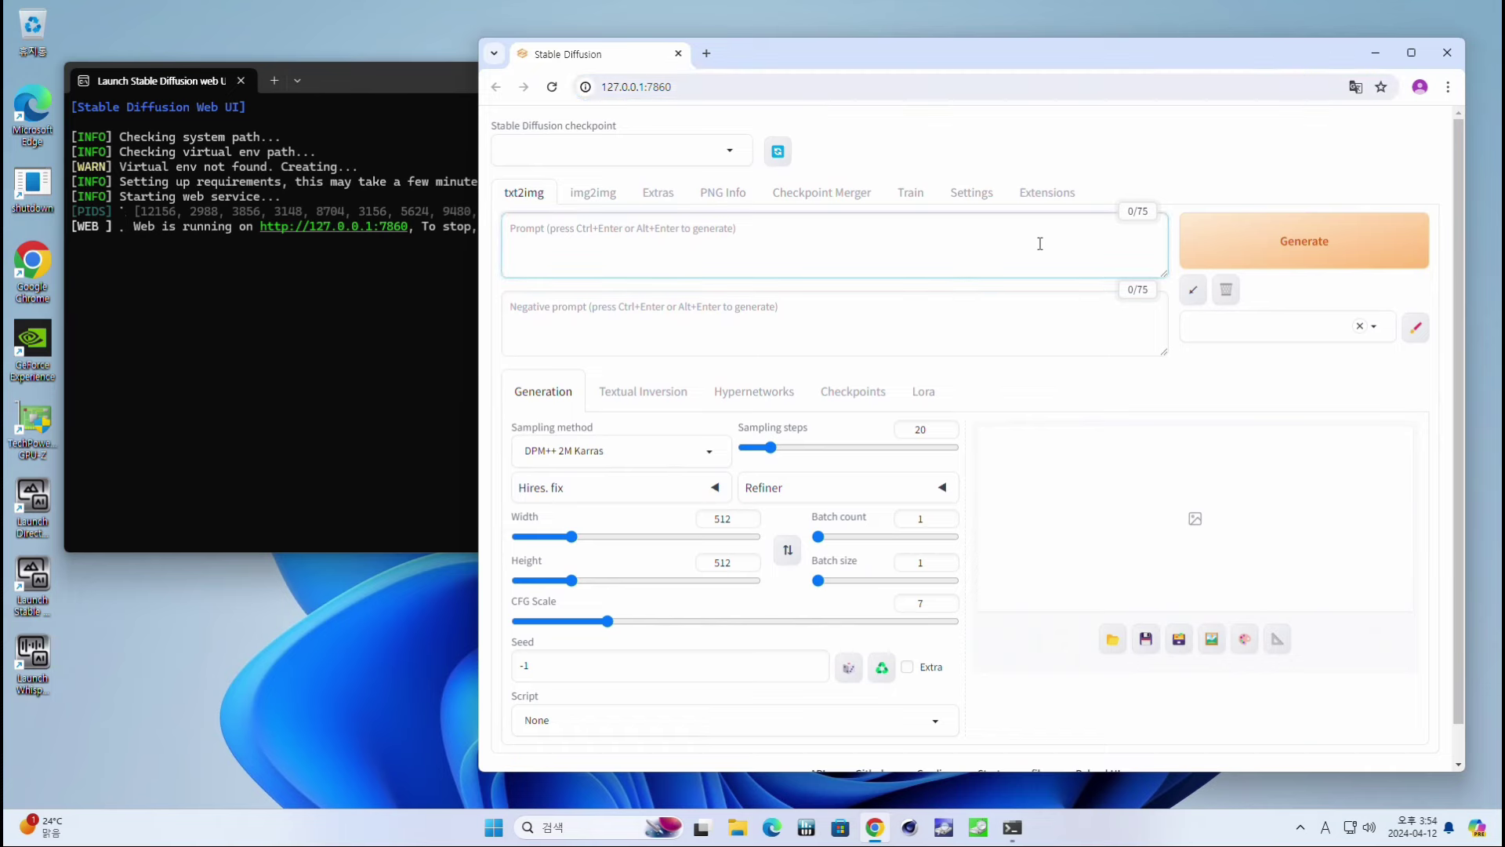
pyautogui.write('amd')
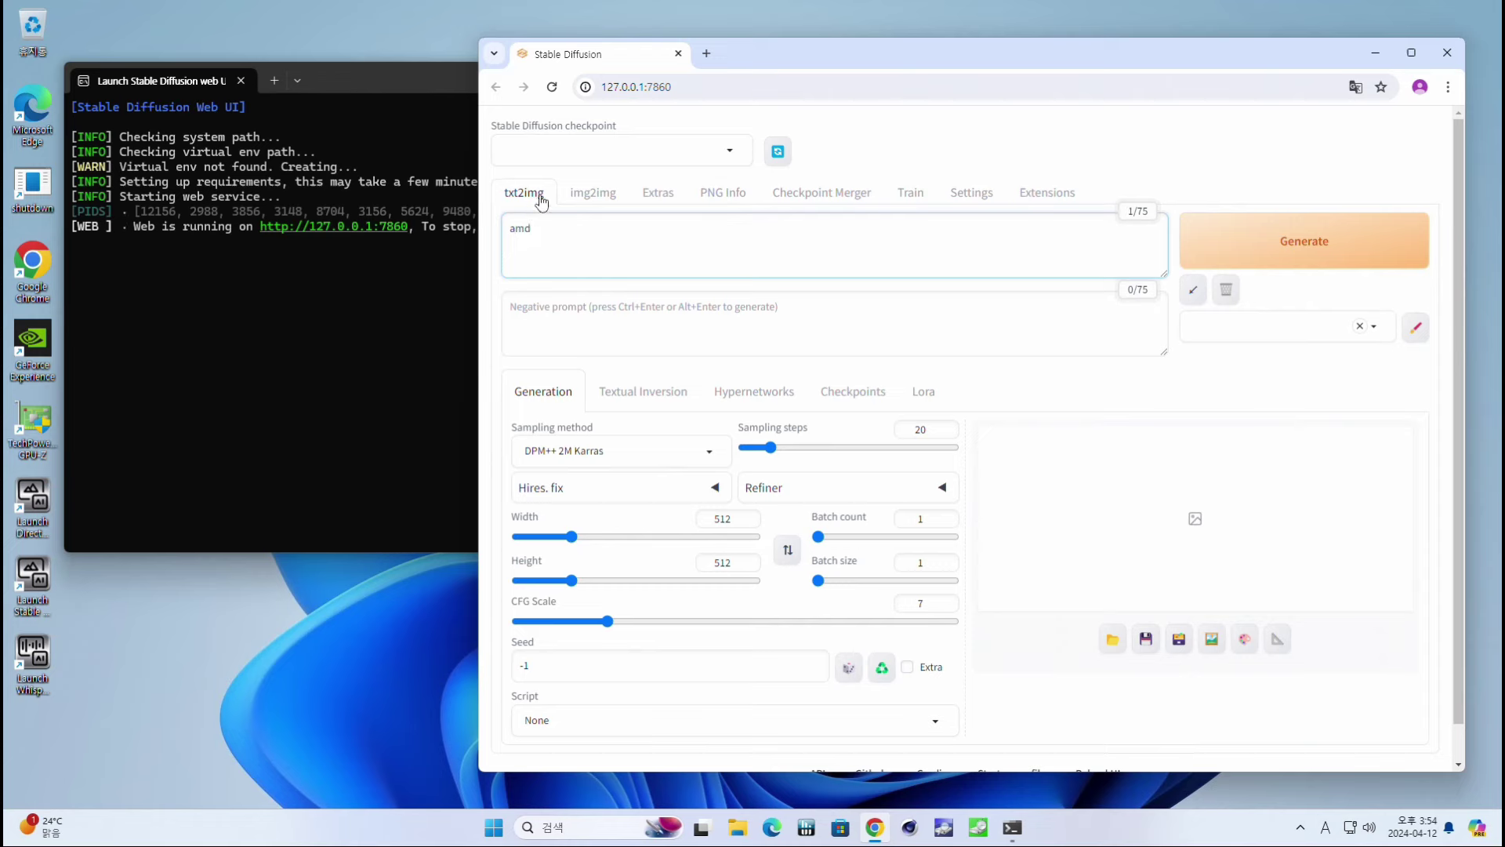
pyautogui.doubleClick(520, 229)
pyautogui.click(1294, 248)
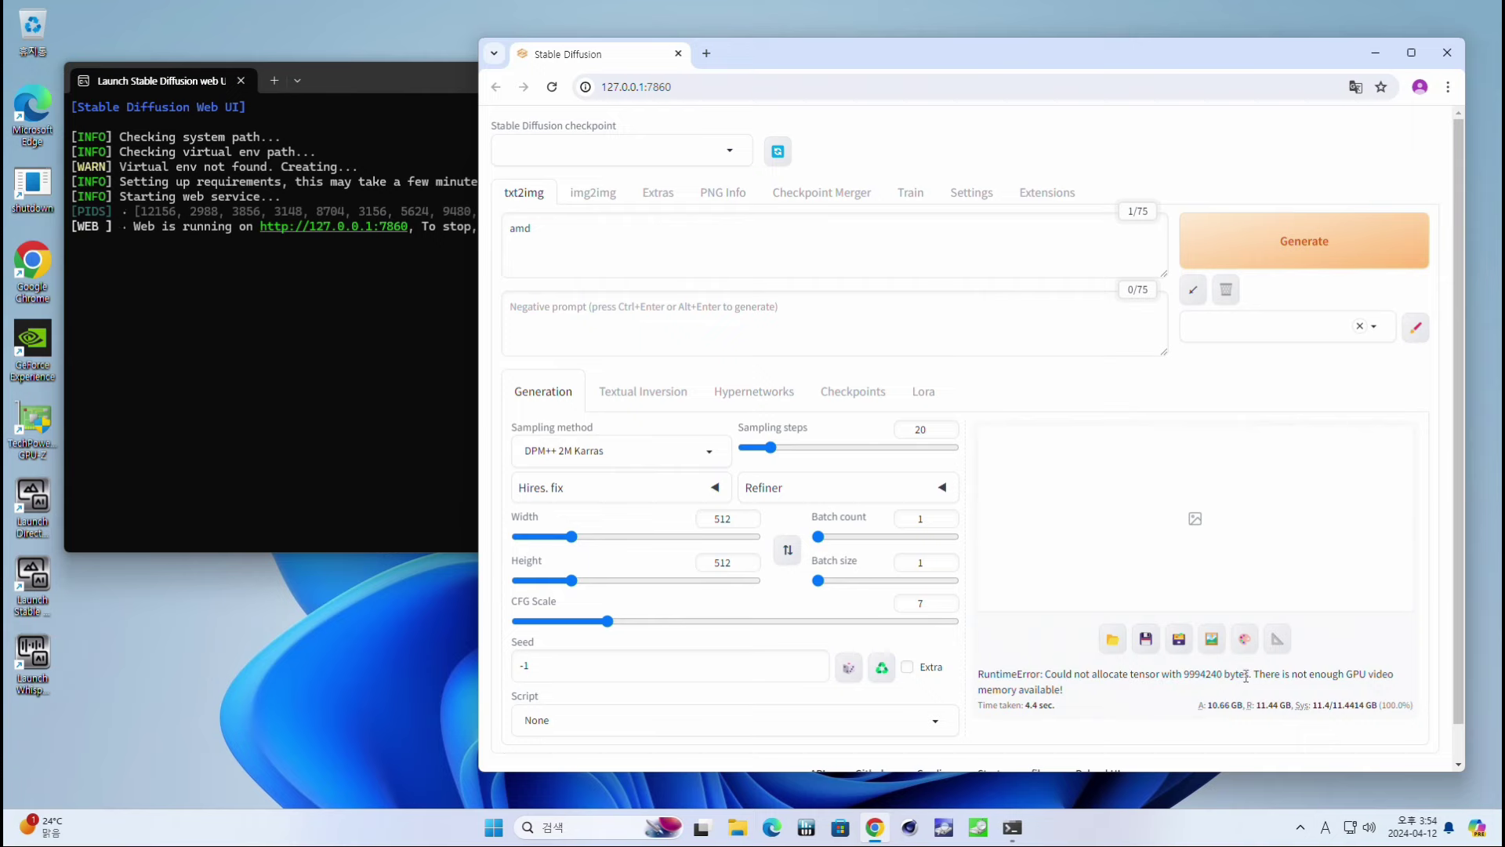
# Set the image width and height to 400 and generate the "amd" image again.
pyautogui.moveTo(1249, 675); pyautogui.dragTo(1190, 678)
pyautogui.moveTo(1184, 674); pyautogui.dragTo(1223, 676)
pyautogui.click(752, 552)
pyautogui.moveTo(711, 519); pyautogui.dragTo(740, 524)
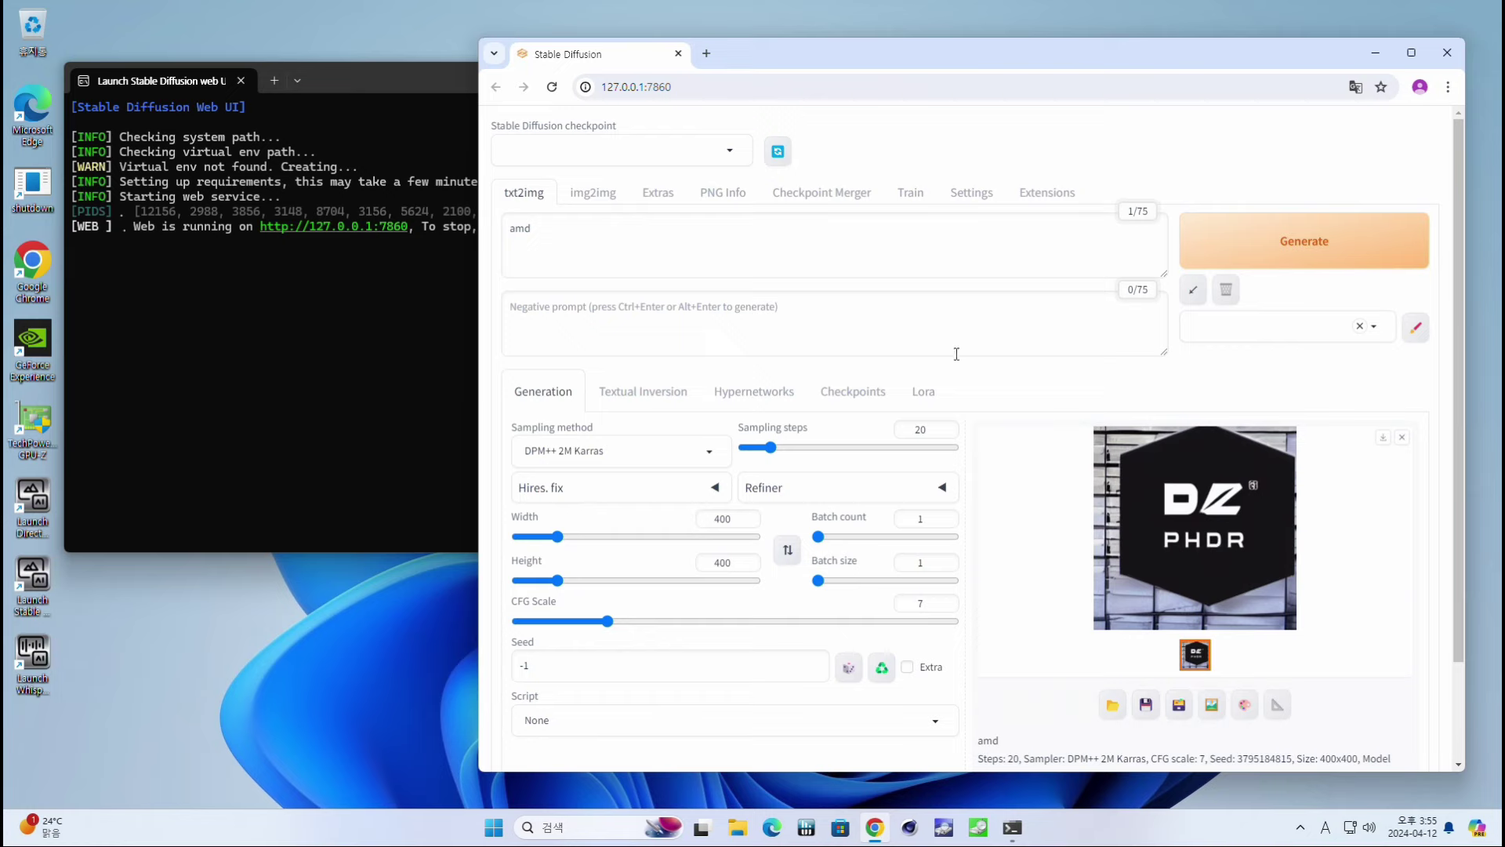
# Extend the prompt to "amd, people" and generate a new image.
pyautogui.click(1090, 268)
pyautogui.write('people')
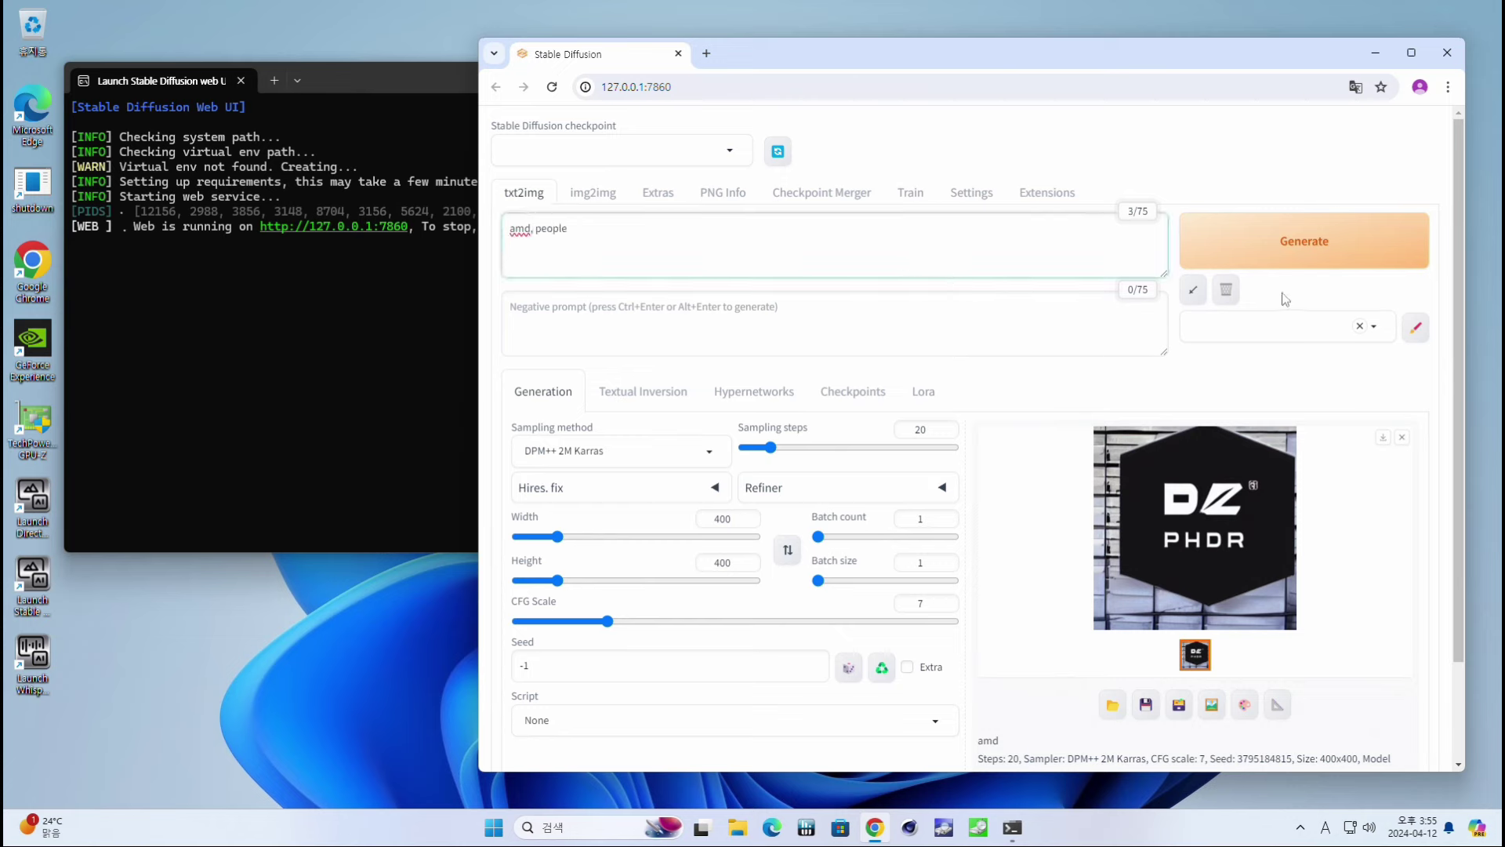
pyautogui.click(1270, 258)
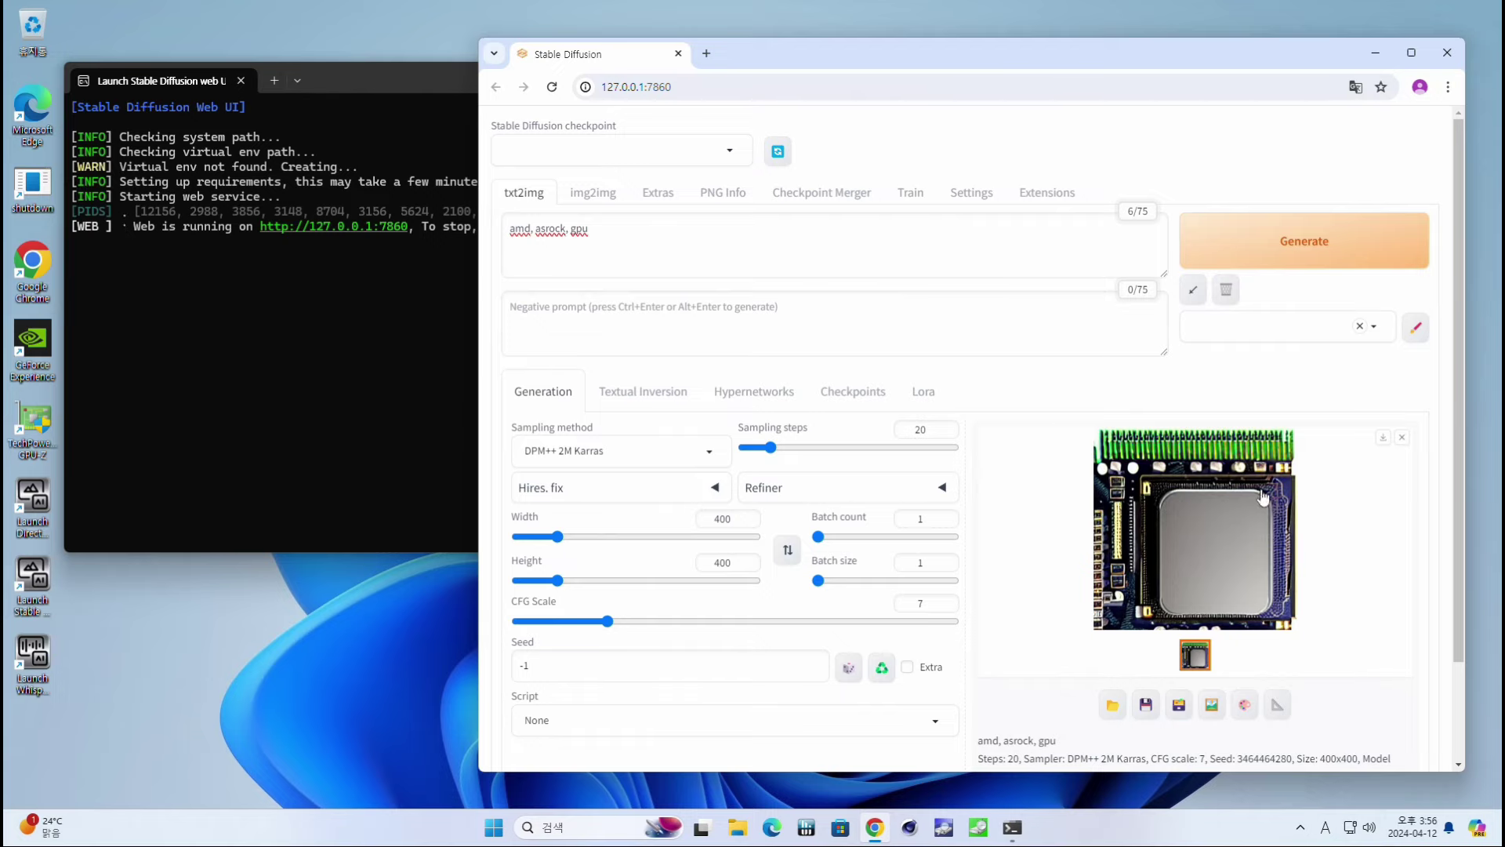
# View the generated "amd, asrock, gpu" image enlarged and return to the txt2img page.
pyautogui.click(1206, 559)
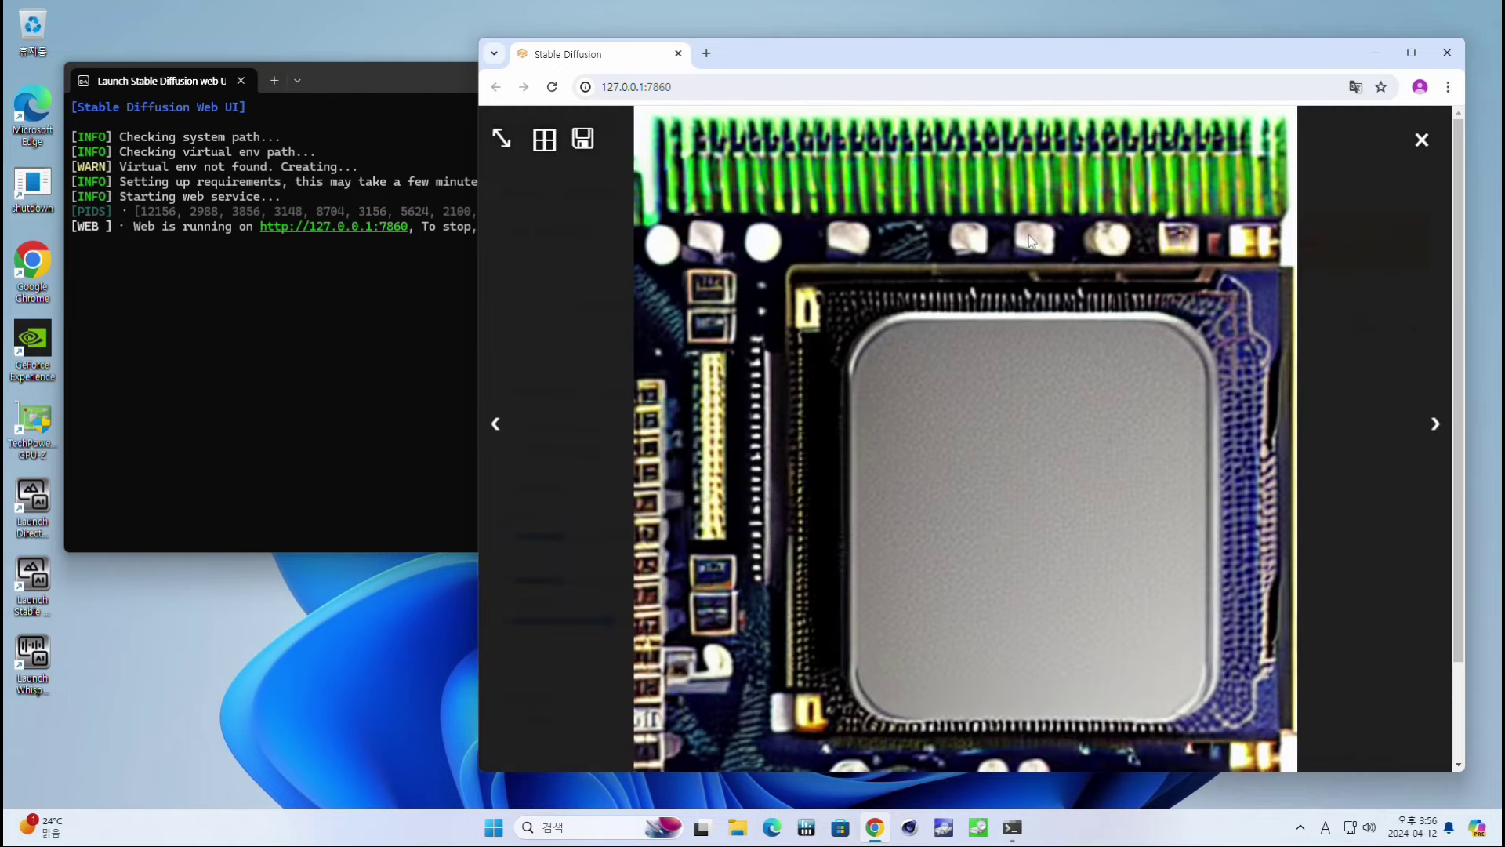
pyautogui.click(1311, 205)
pyautogui.click(646, 317)
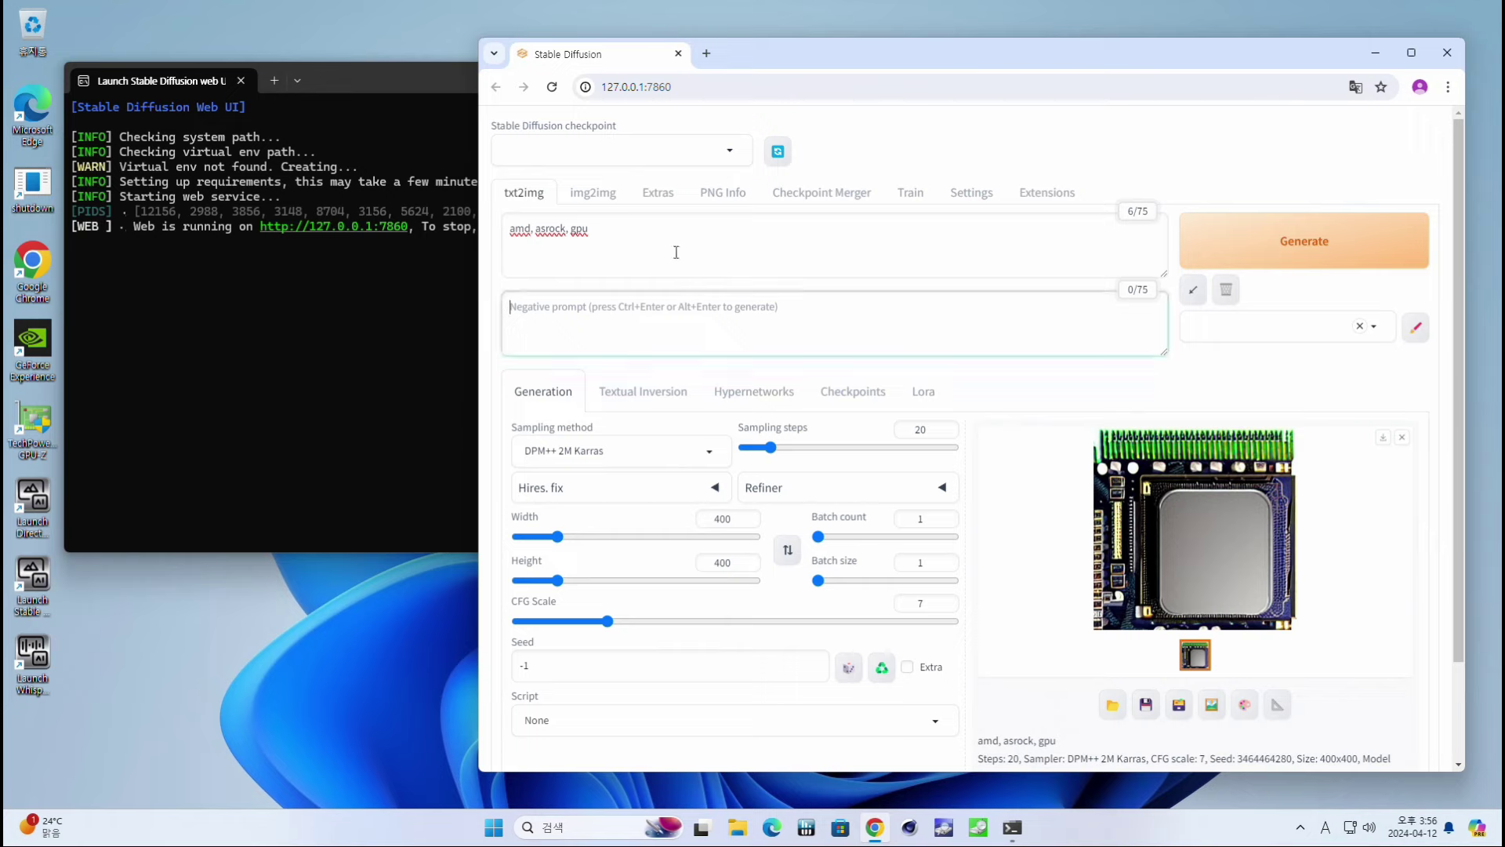
pyautogui.click(672, 250)
pyautogui.click(666, 322)
# Generate an image from the prompt "girl, 6 years old, ponytail hair, korean, front face" and close the browser window.
pyautogui.click(885, 237)
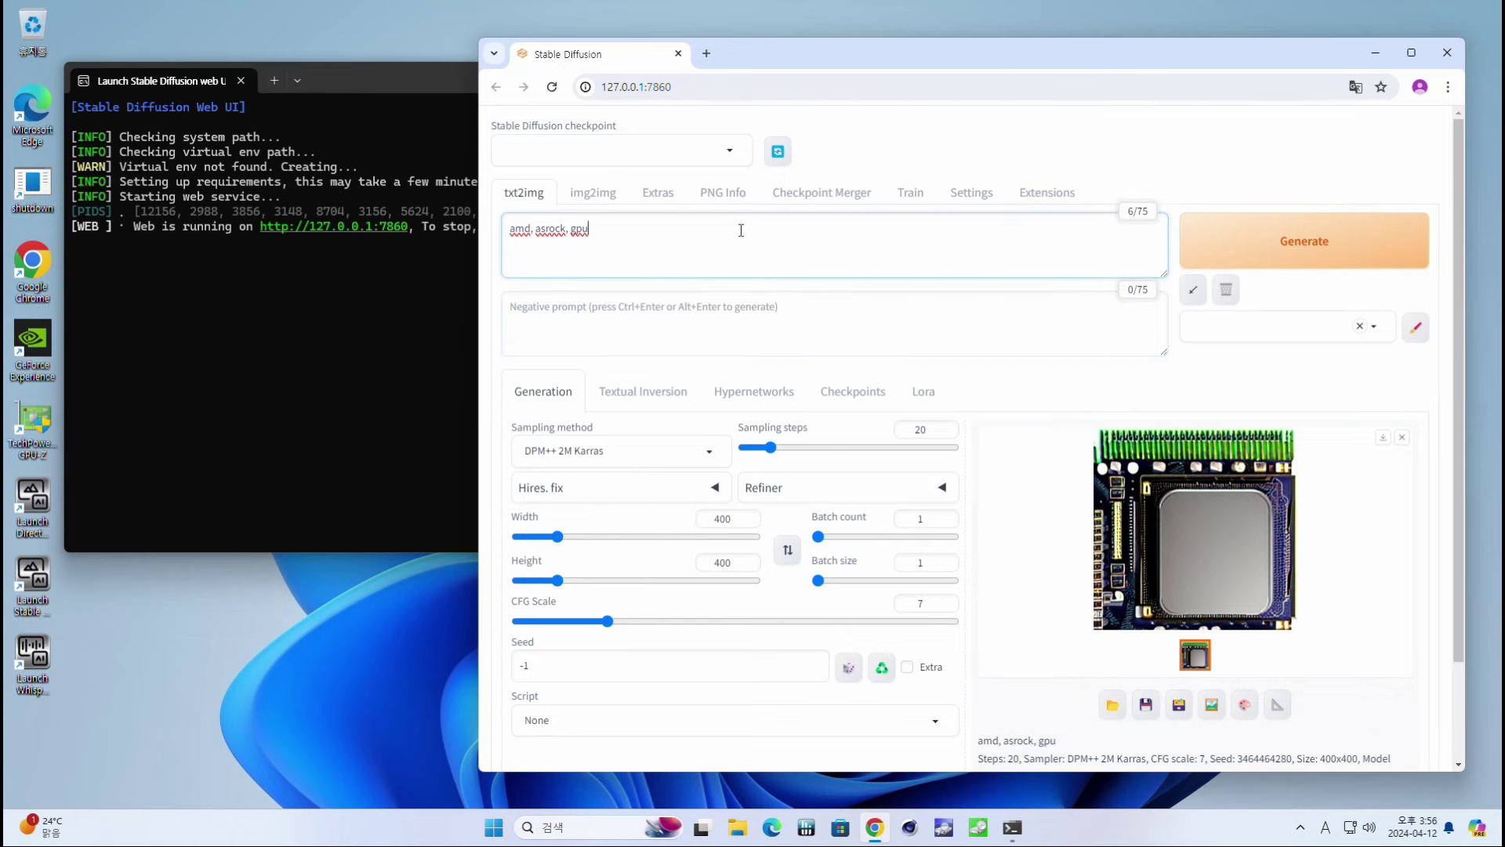
pyautogui.hotkey('ctrl', 'shift', 'Left')
pyautogui.hotkey('ctrl', 'shift', 'Left')
pyautogui.hotkey('ctrl', 'shift', 'Left')
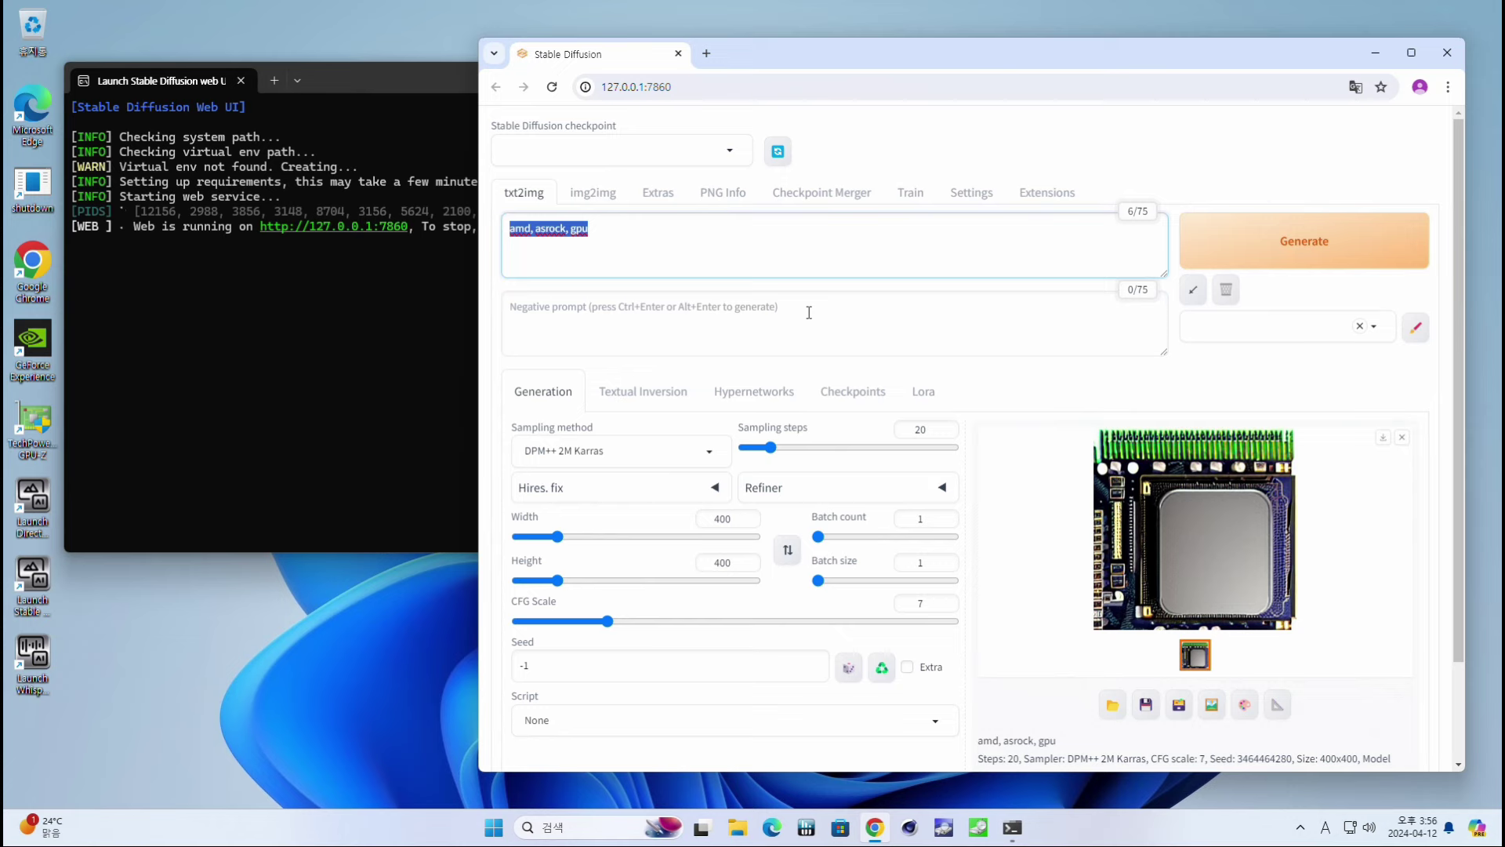
pyautogui.write('girl, 6 years ol')
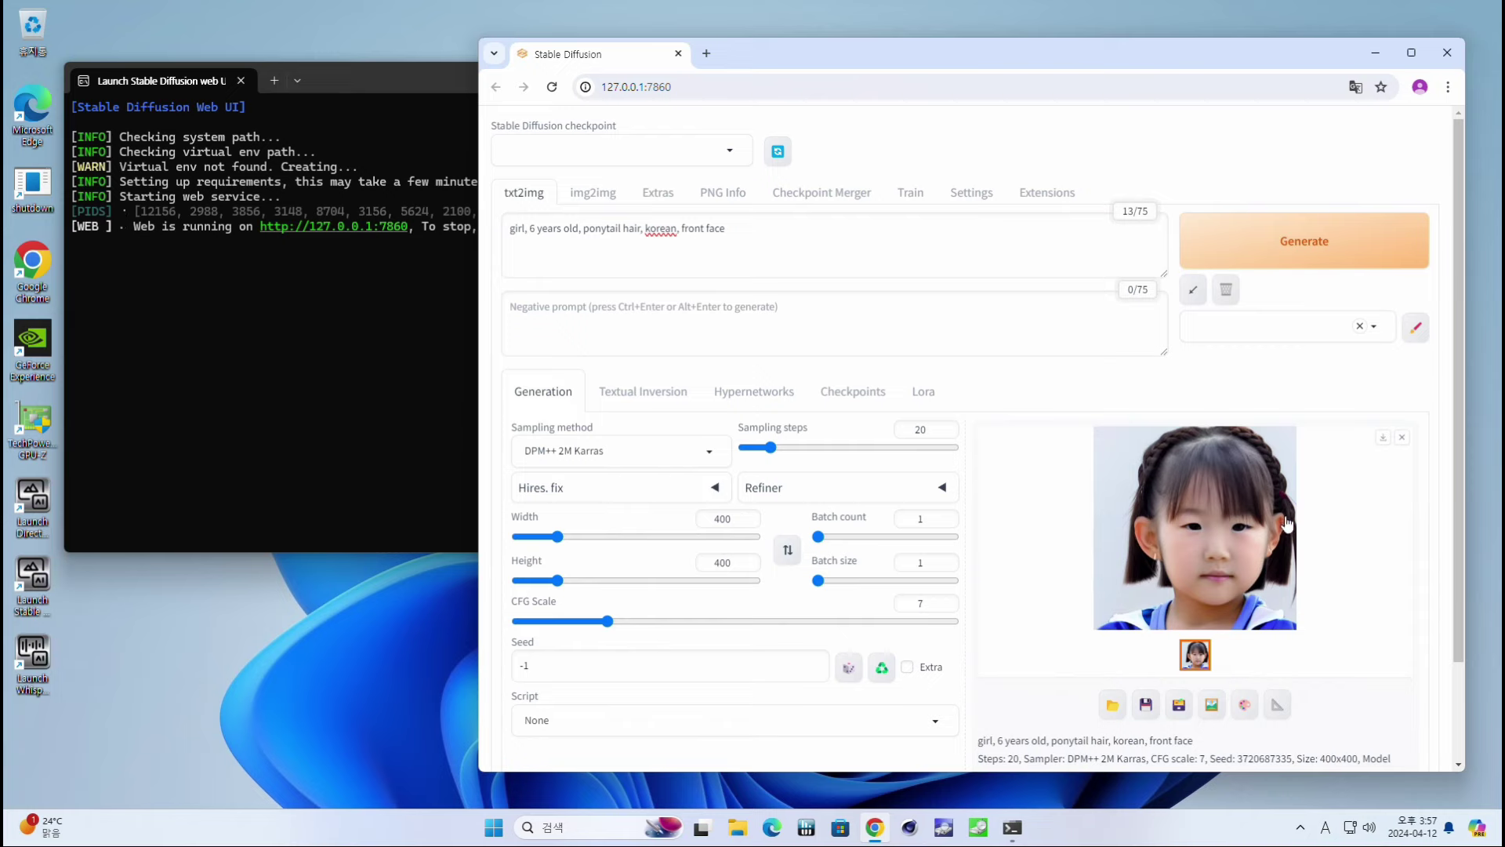
pyautogui.click(721, 255)
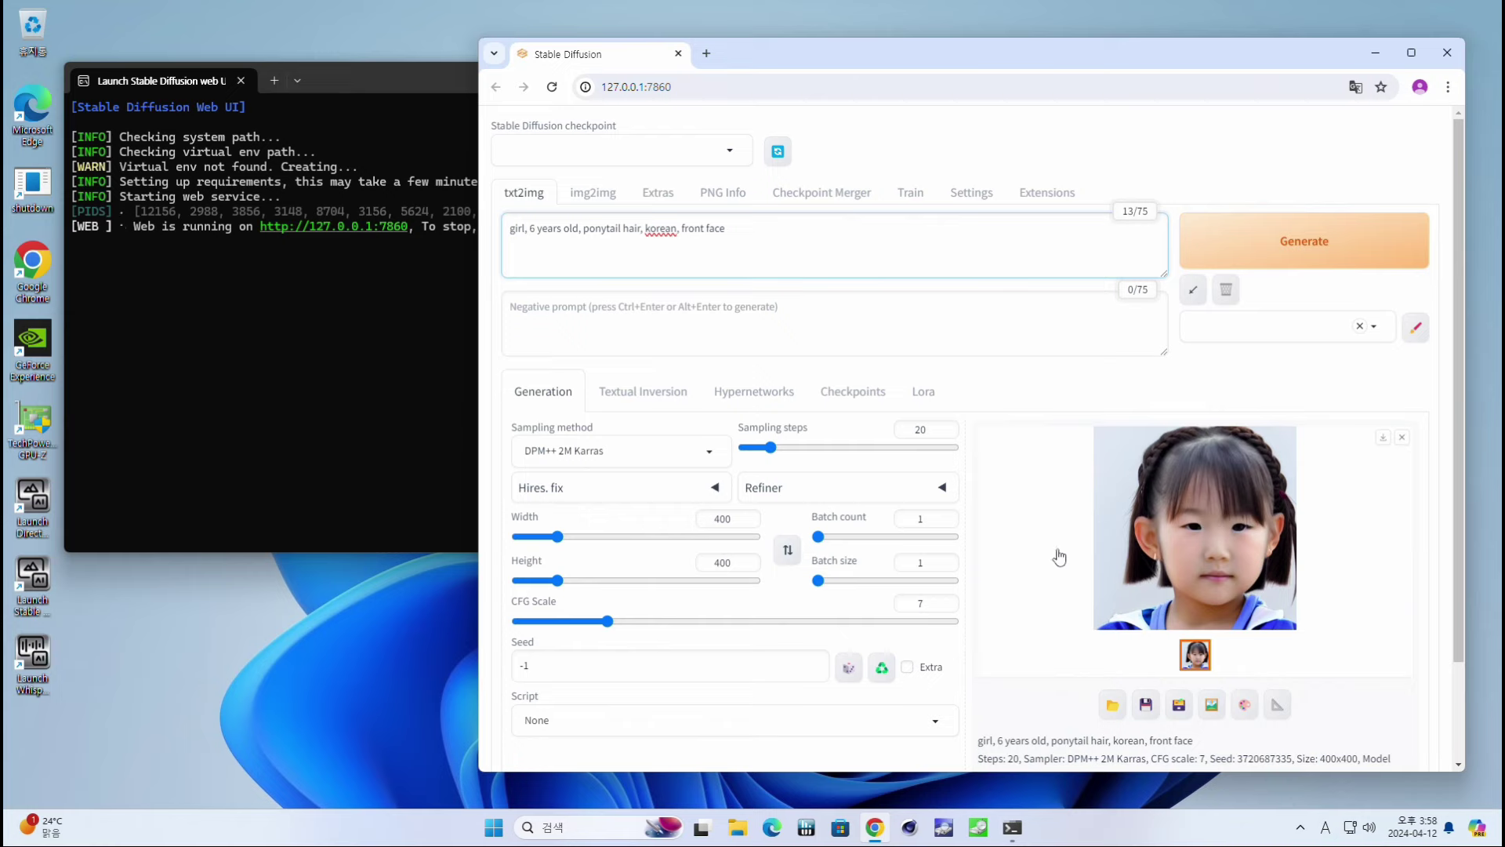
pyautogui.click(1447, 59)
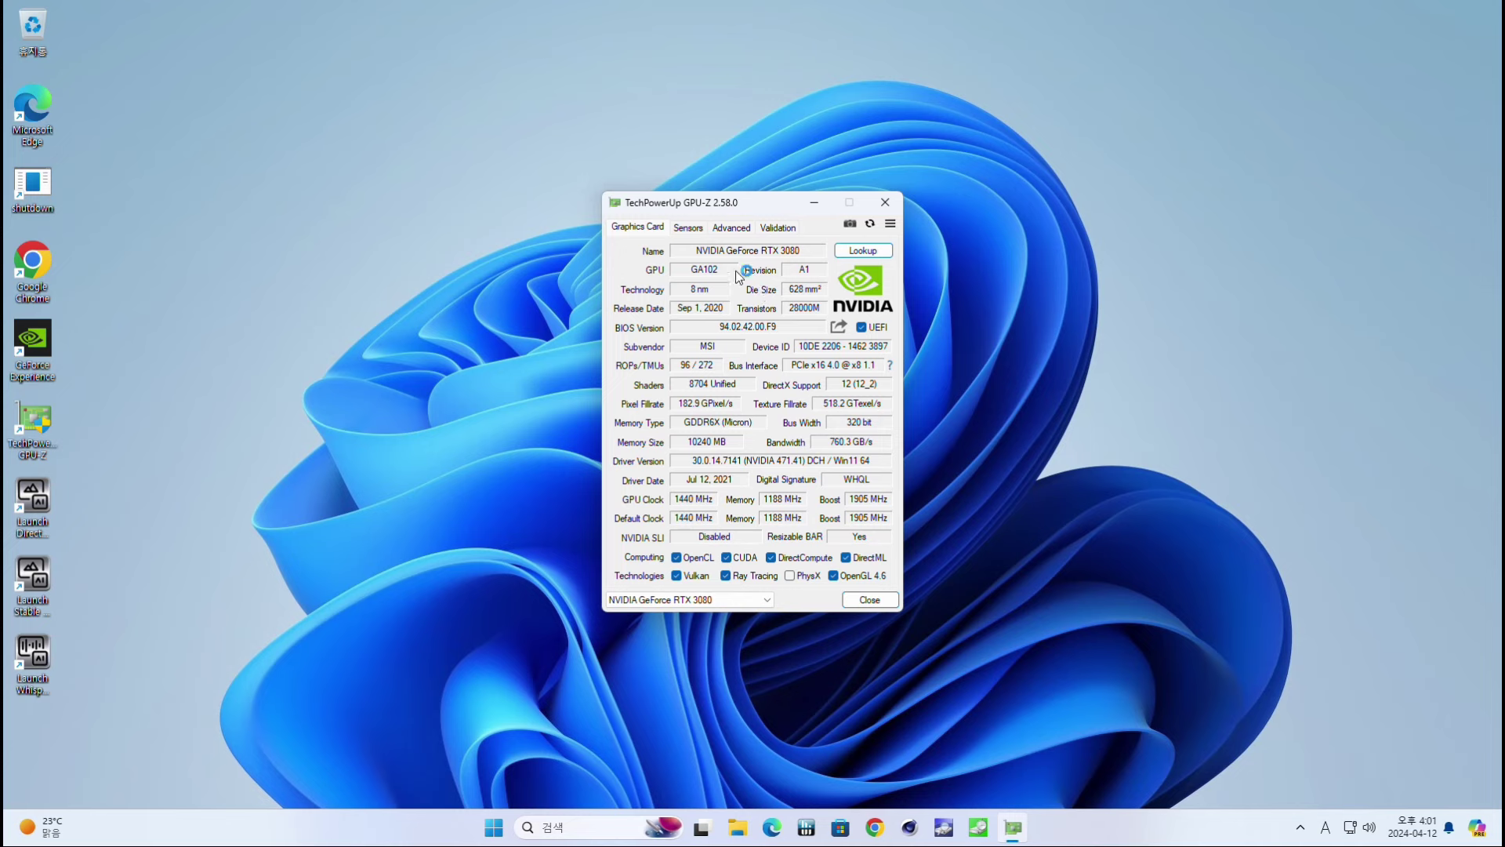
# Review the graphics card details in GPU-Z and move its window aside on the desktop.
pyautogui.moveTo(809, 293)
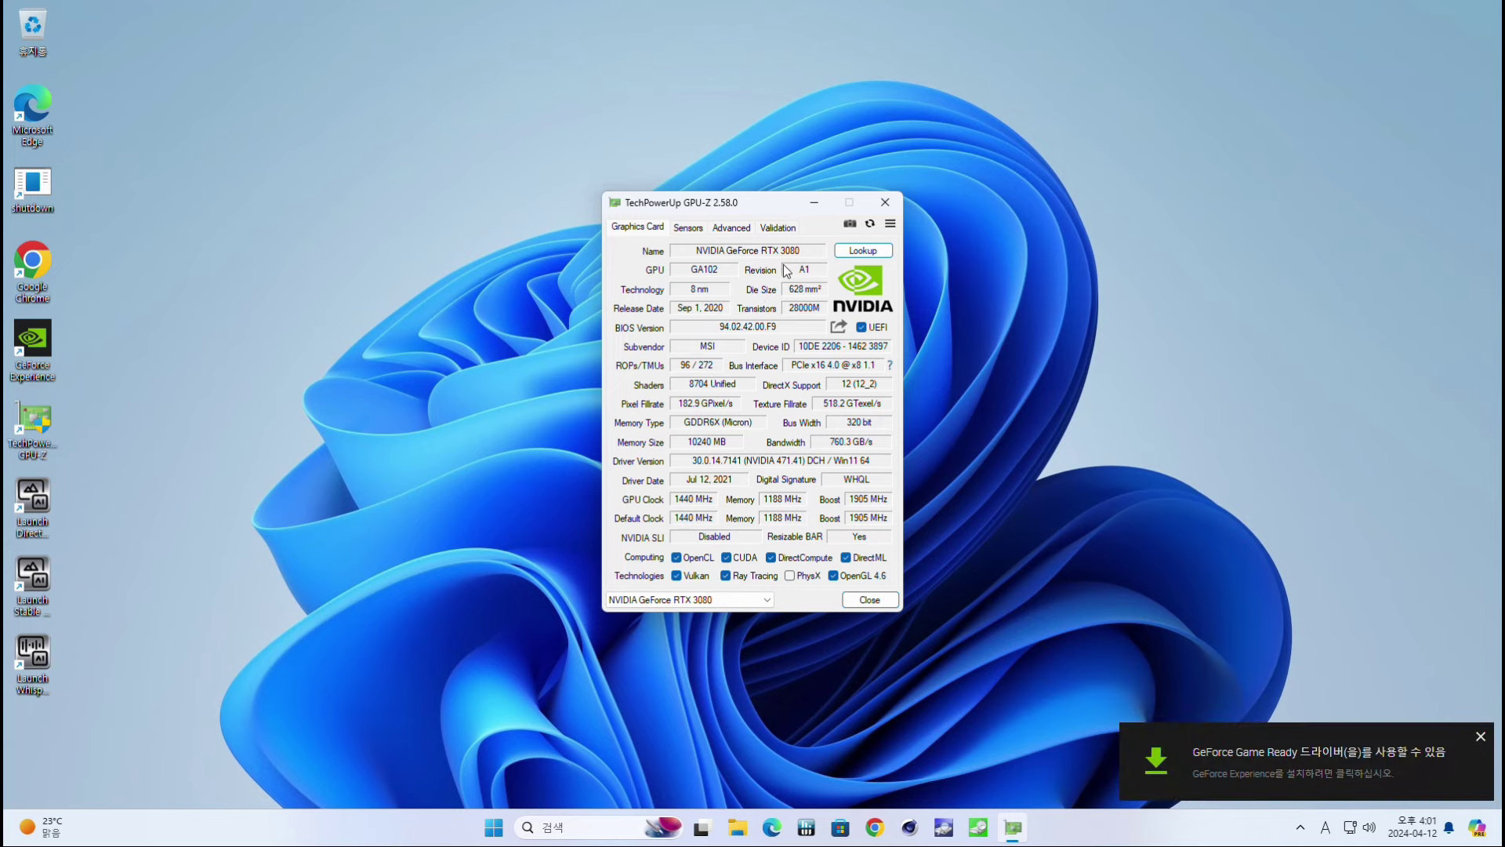
pyautogui.moveTo(740, 336)
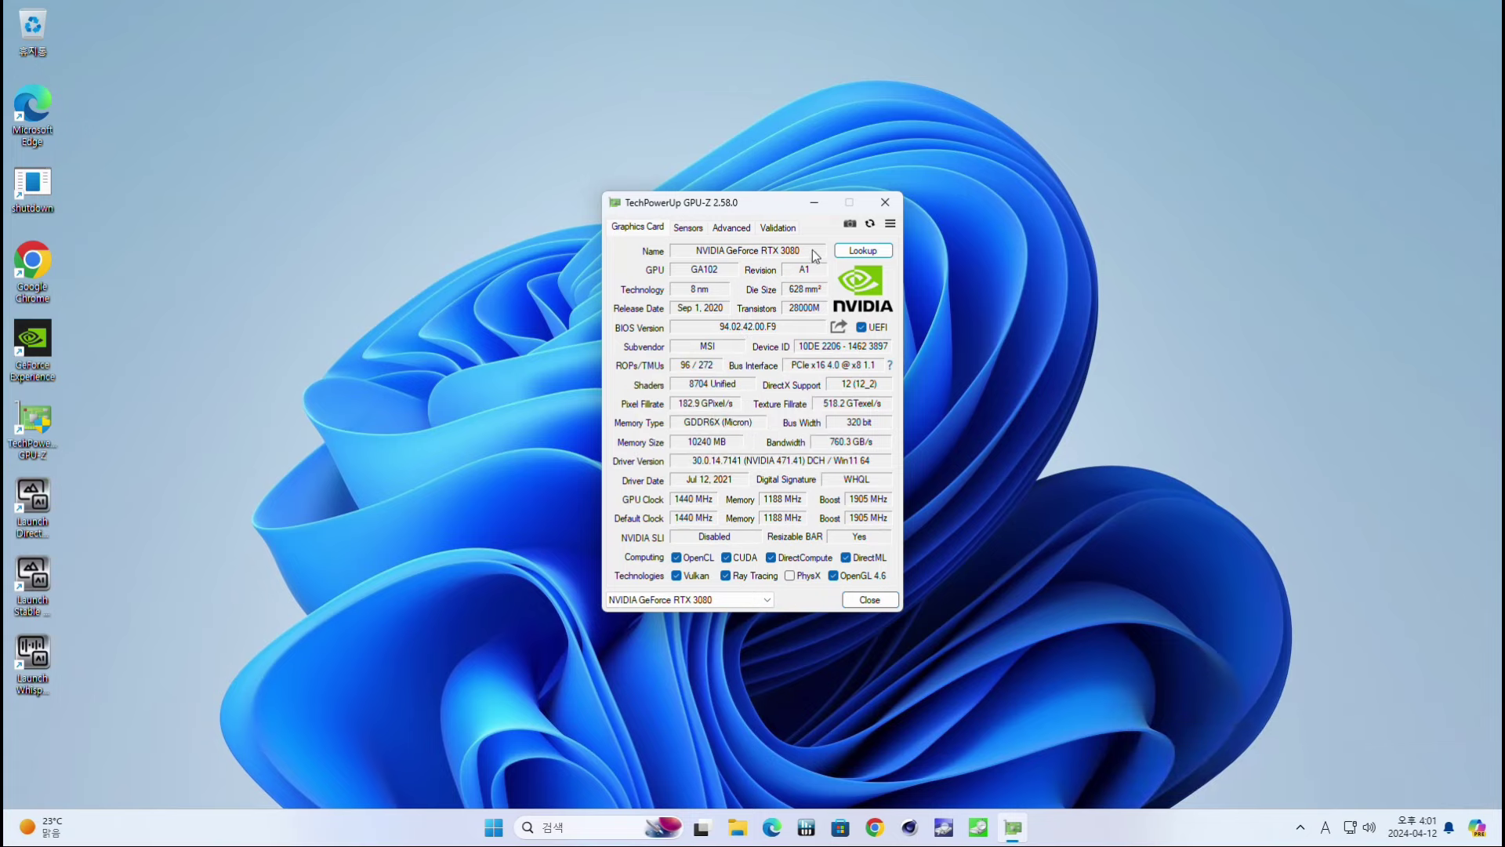
pyautogui.moveTo(815, 252)
pyautogui.moveTo(792, 203); pyautogui.dragTo(1211, 143)
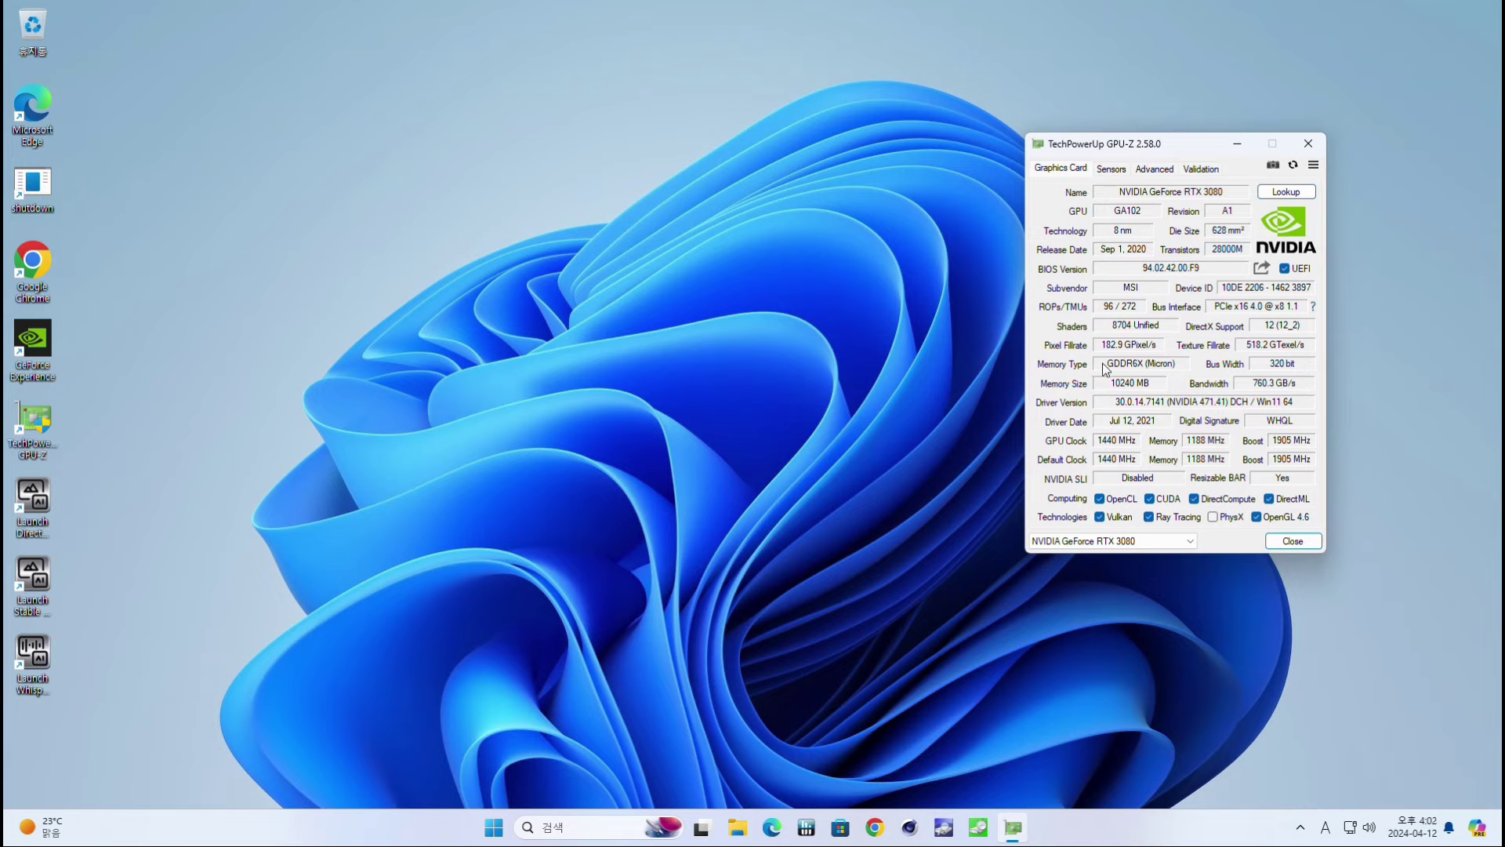
pyautogui.moveTo(1106, 370)
pyautogui.click(790, 516)
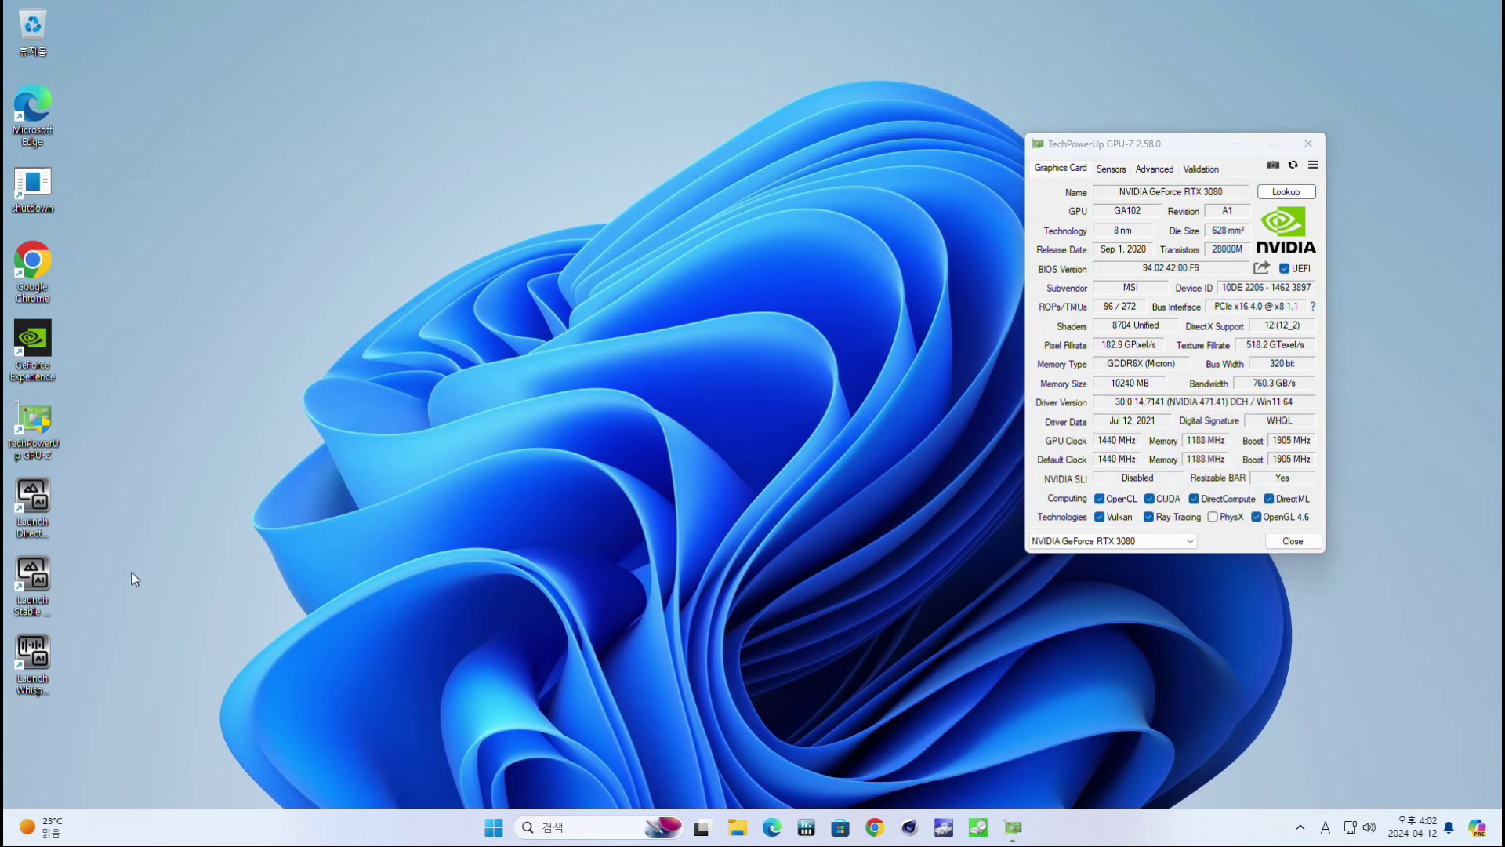
# Launch the Stable Diffusion web UI and generate an image from the prompt "girl, 6 year olds, korean, black hair".
pyautogui.doubleClick(43, 576)
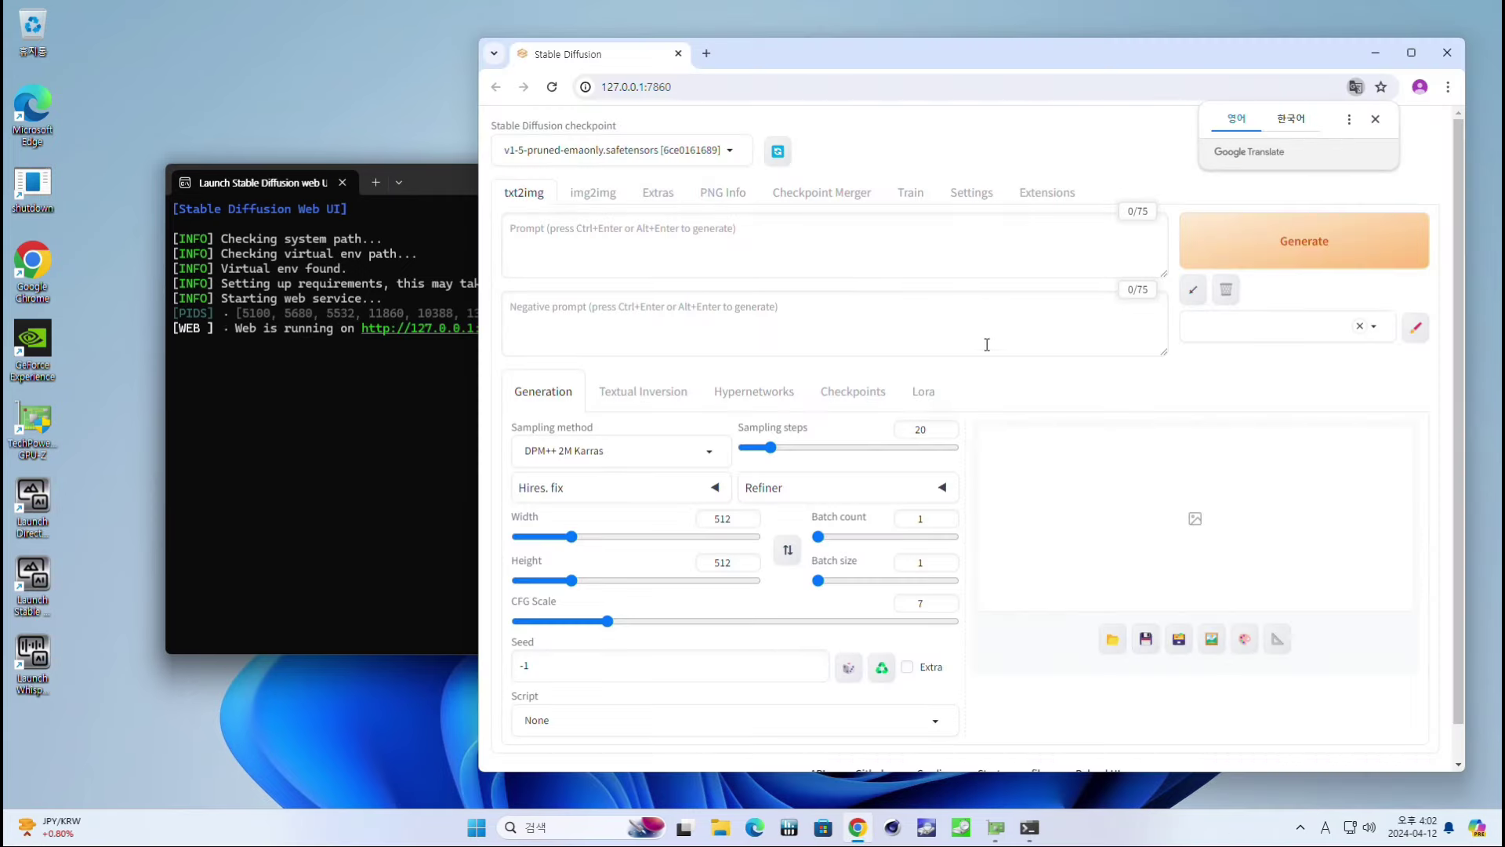
pyautogui.click(1375, 119)
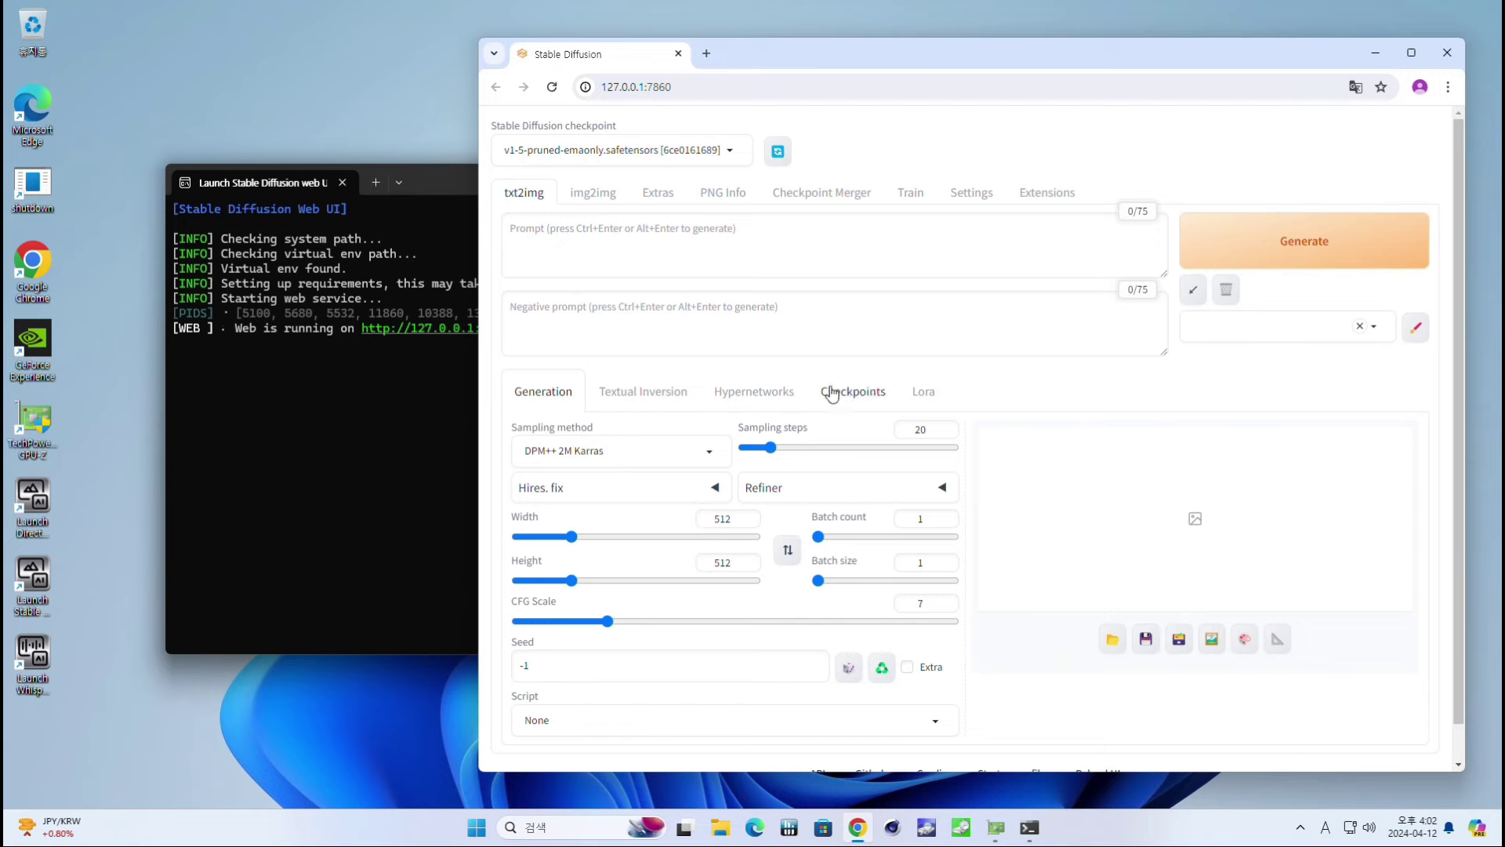
pyautogui.click(828, 262)
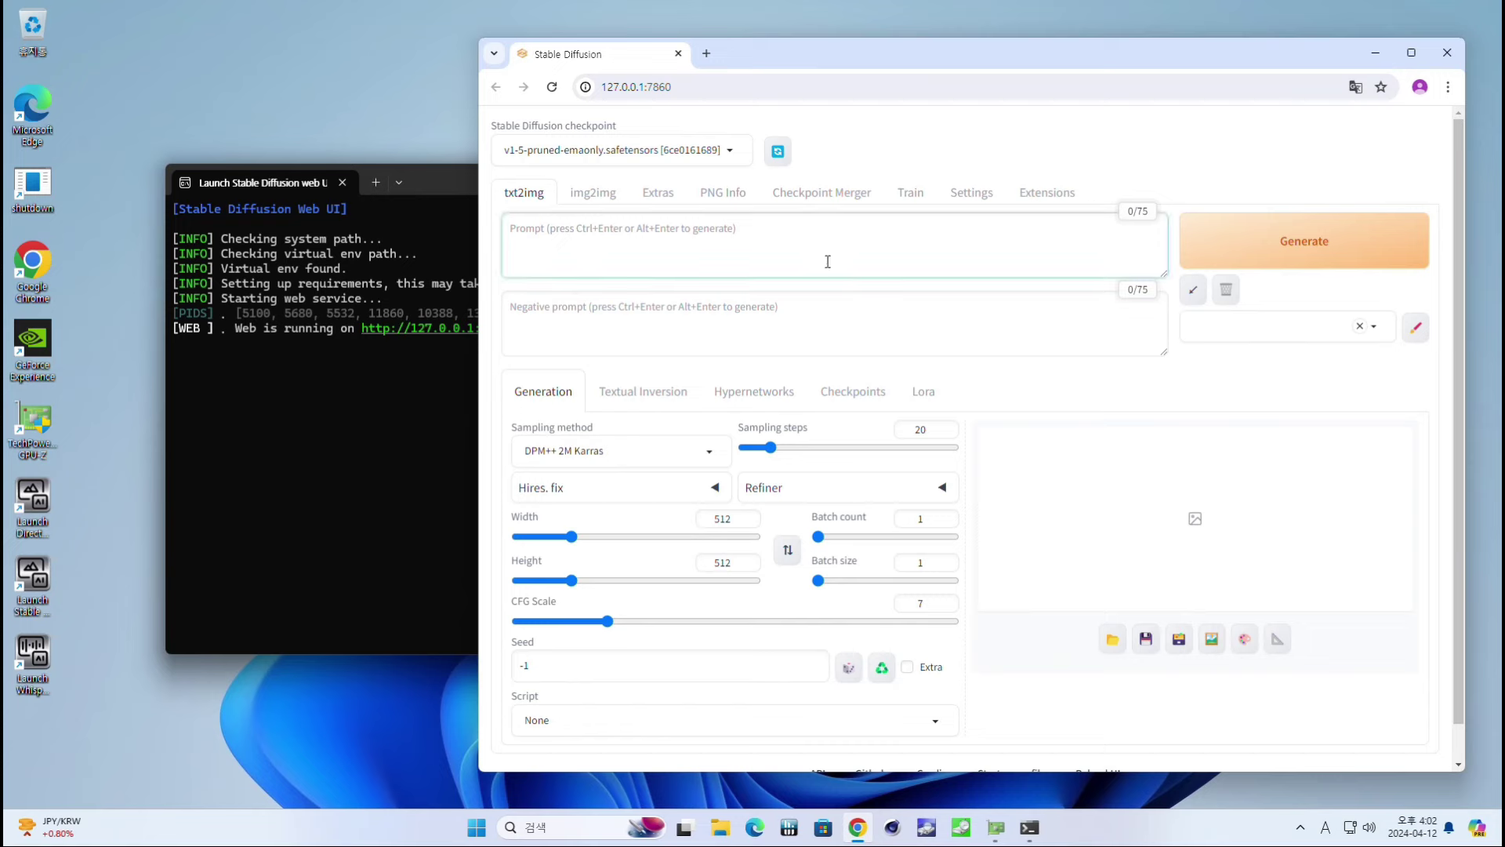
pyautogui.write('girl, 6 year olds, korean, black hair')
pyautogui.click(1330, 265)
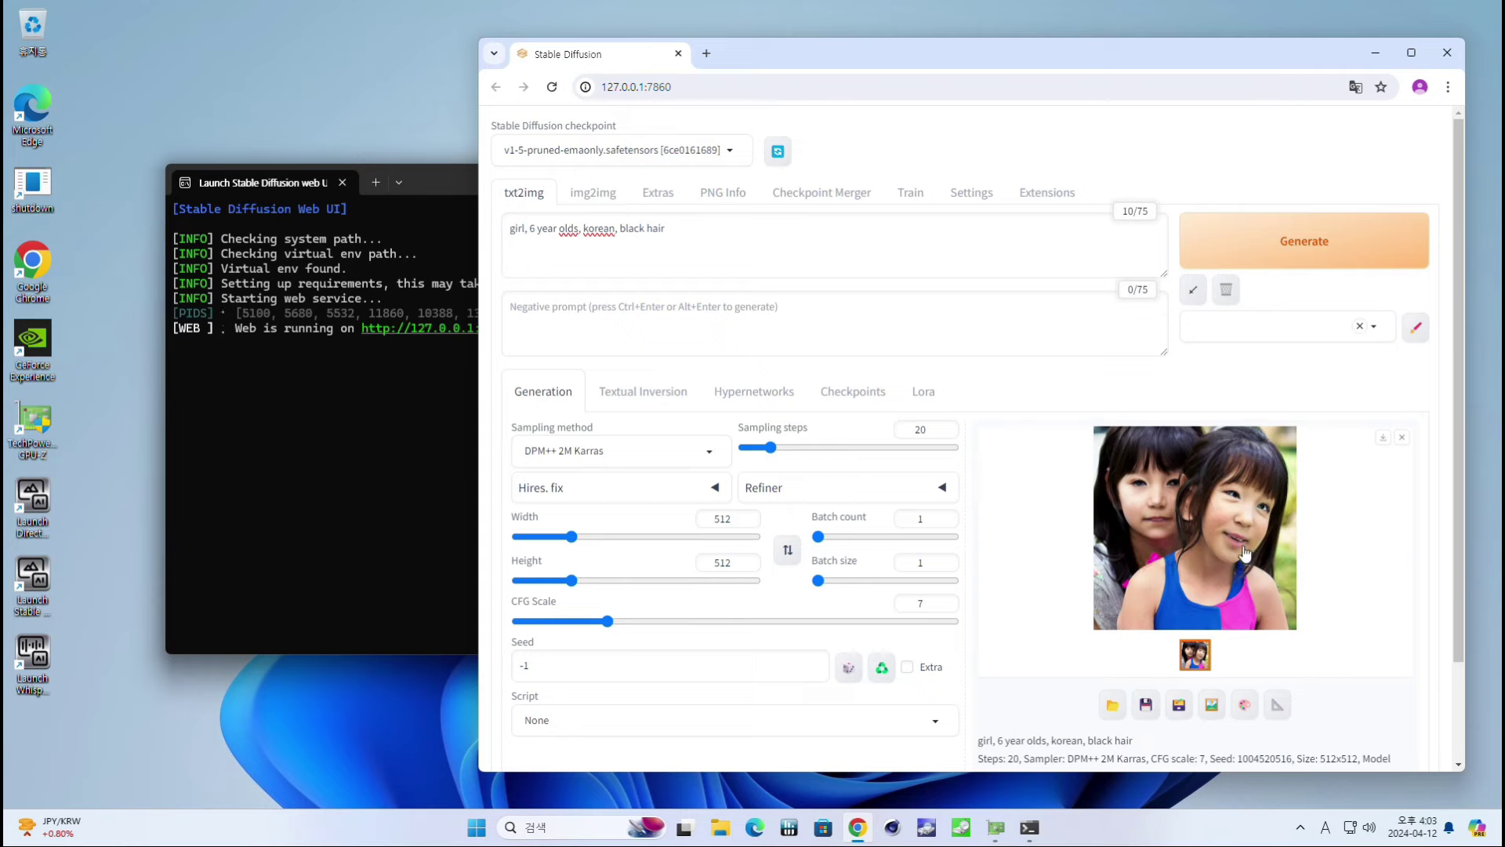
# Add "cute" to the prompt, generate the image again, and open the width value for editing.
pyautogui.click(859, 259)
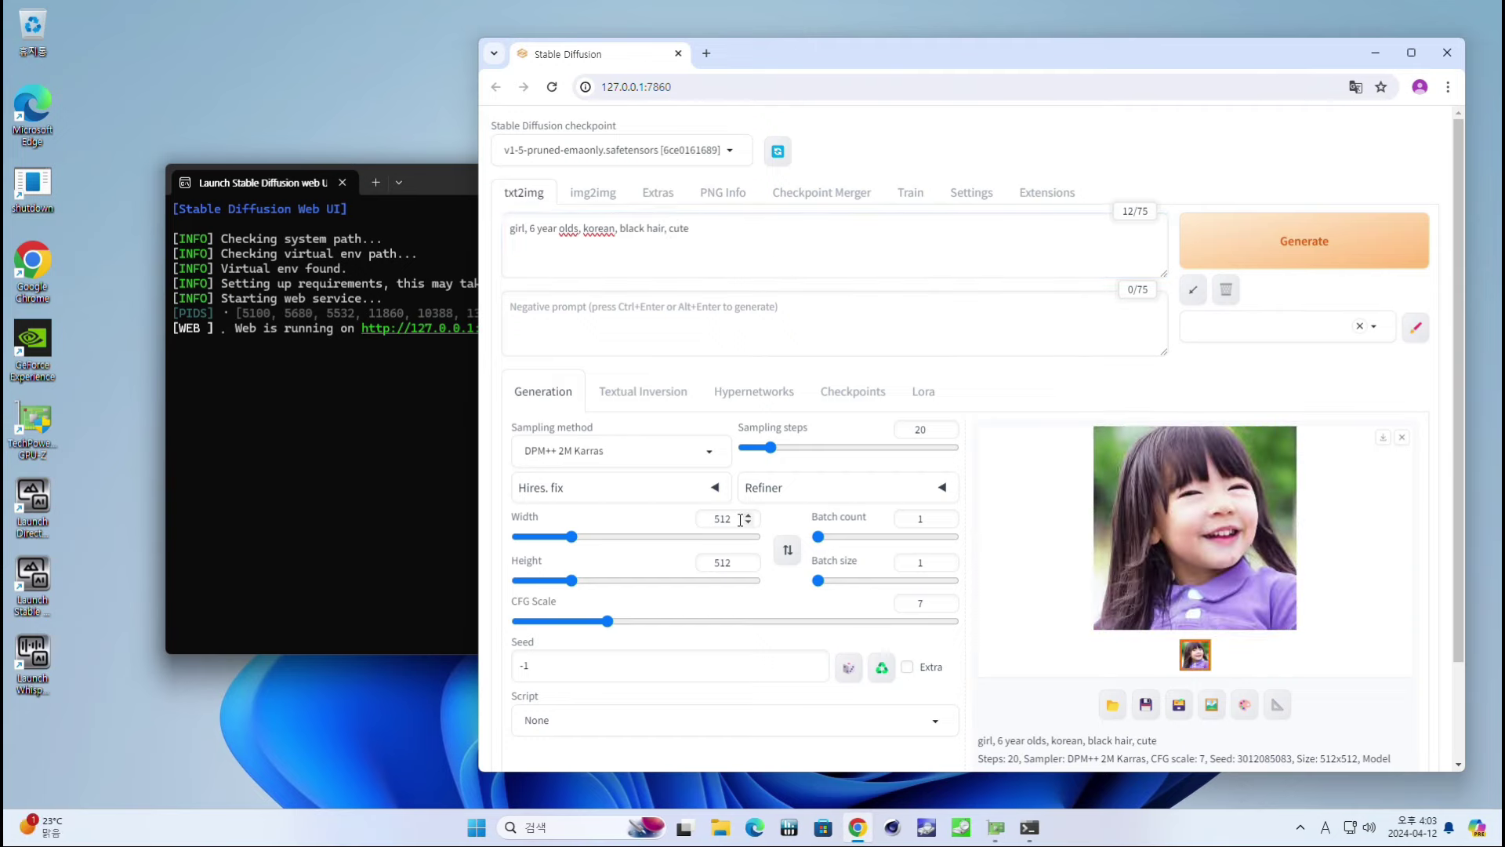
pyautogui.moveTo(732, 518); pyautogui.dragTo(719, 518)
pyautogui.click(711, 525)
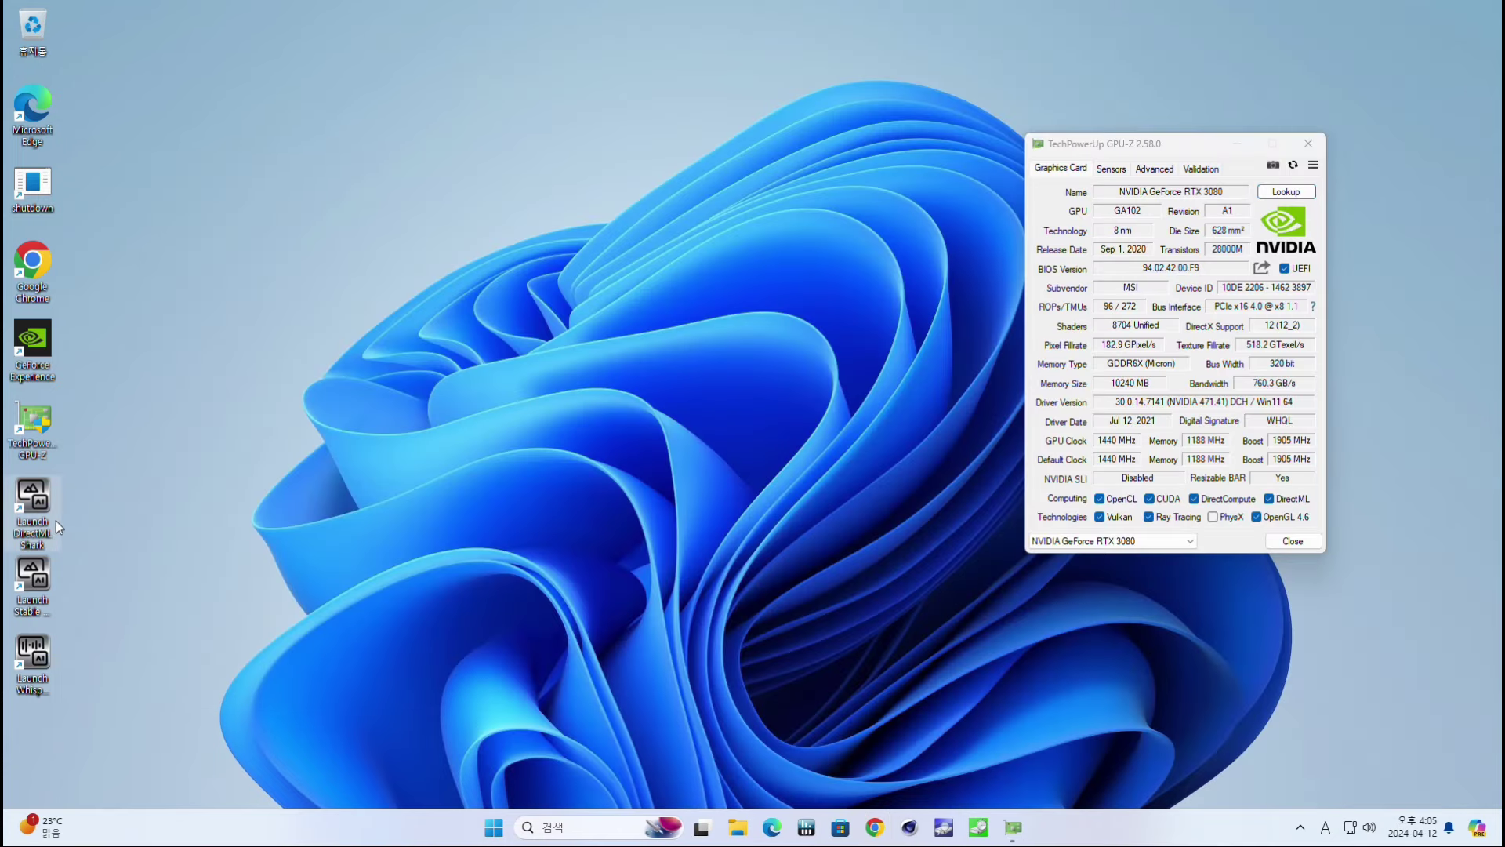
# Launch SHARK AI Studio from the DirectML Shark shortcut and generate an image from its default super-car prompt.
pyautogui.doubleClick(38, 498)
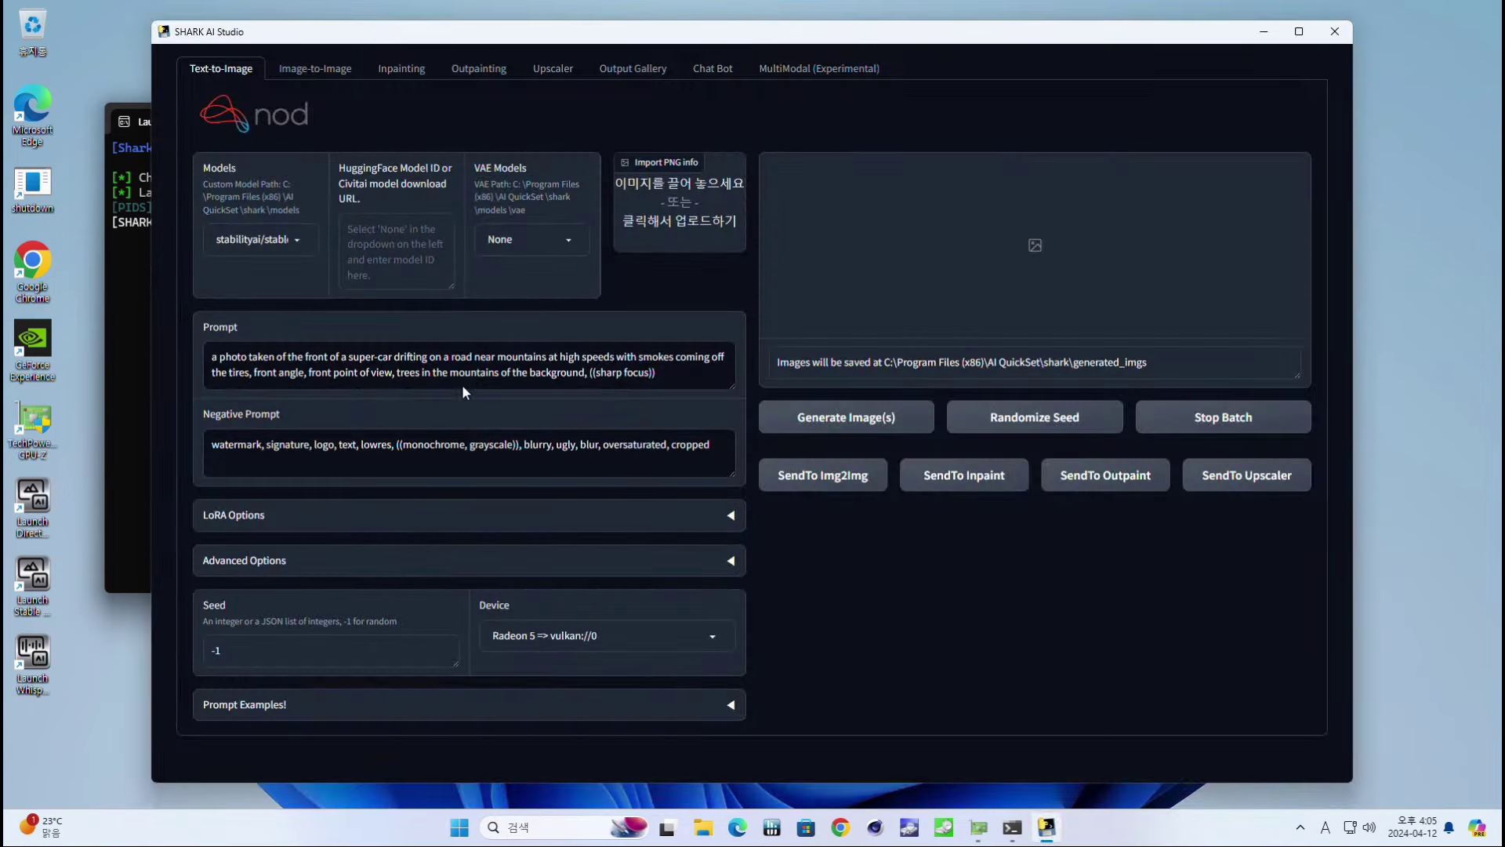
pyautogui.click(854, 421)
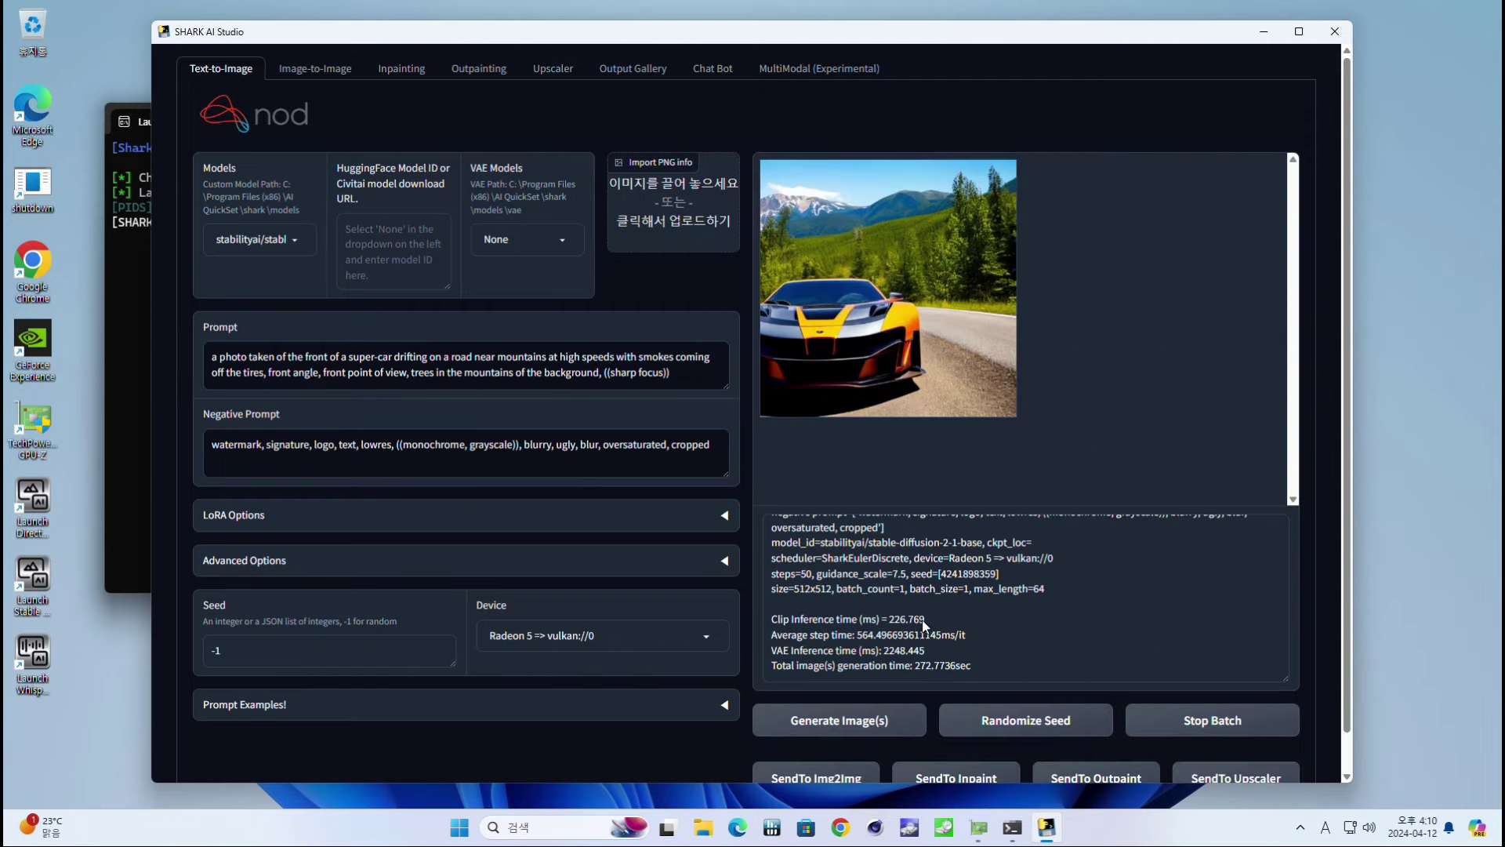
pyautogui.scroll(-1, 925, 625)
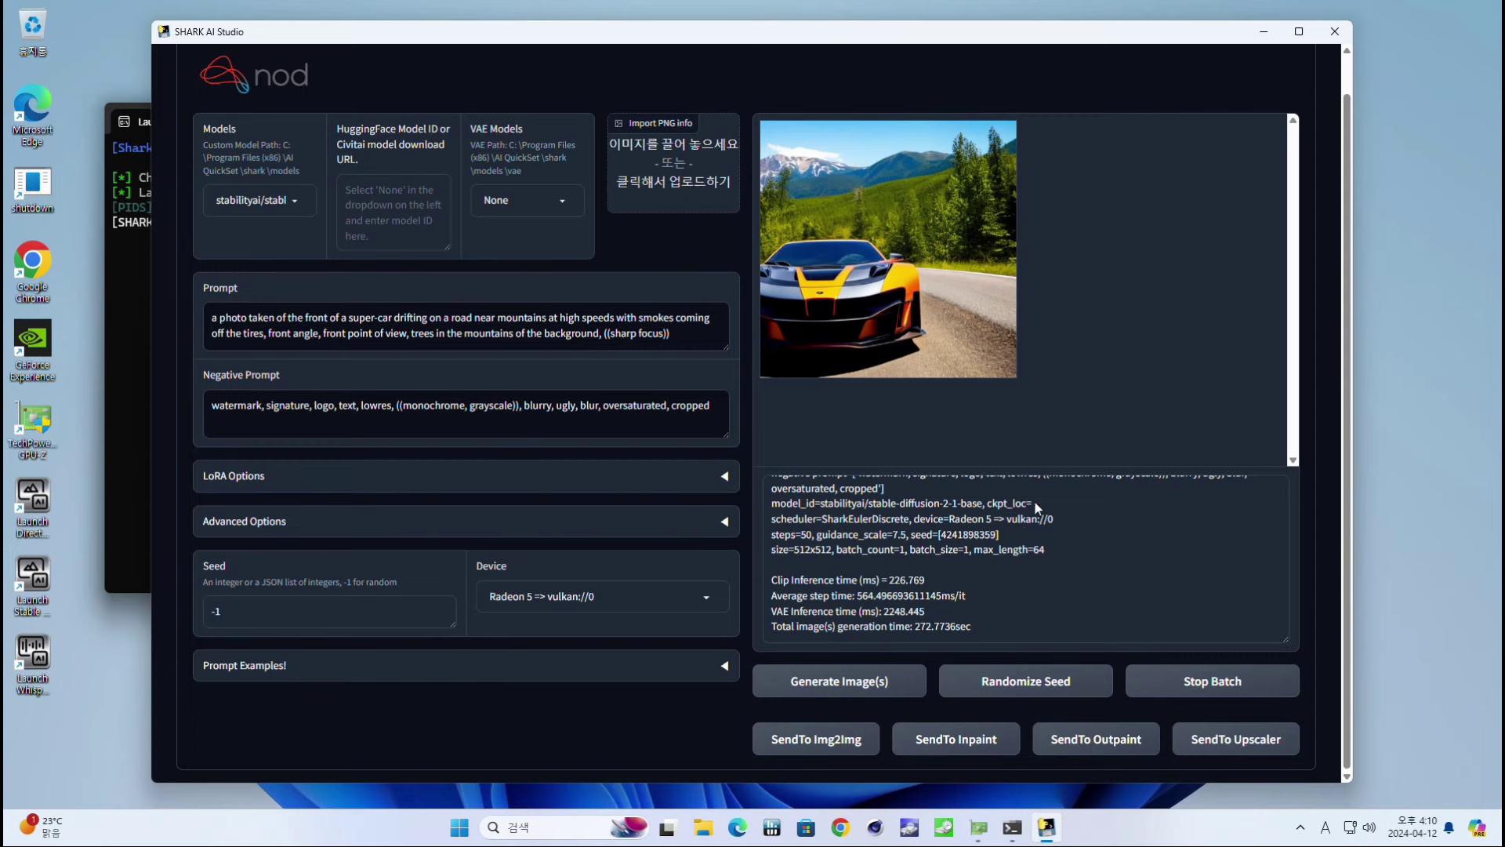
pyautogui.scroll(1, 1099, 345)
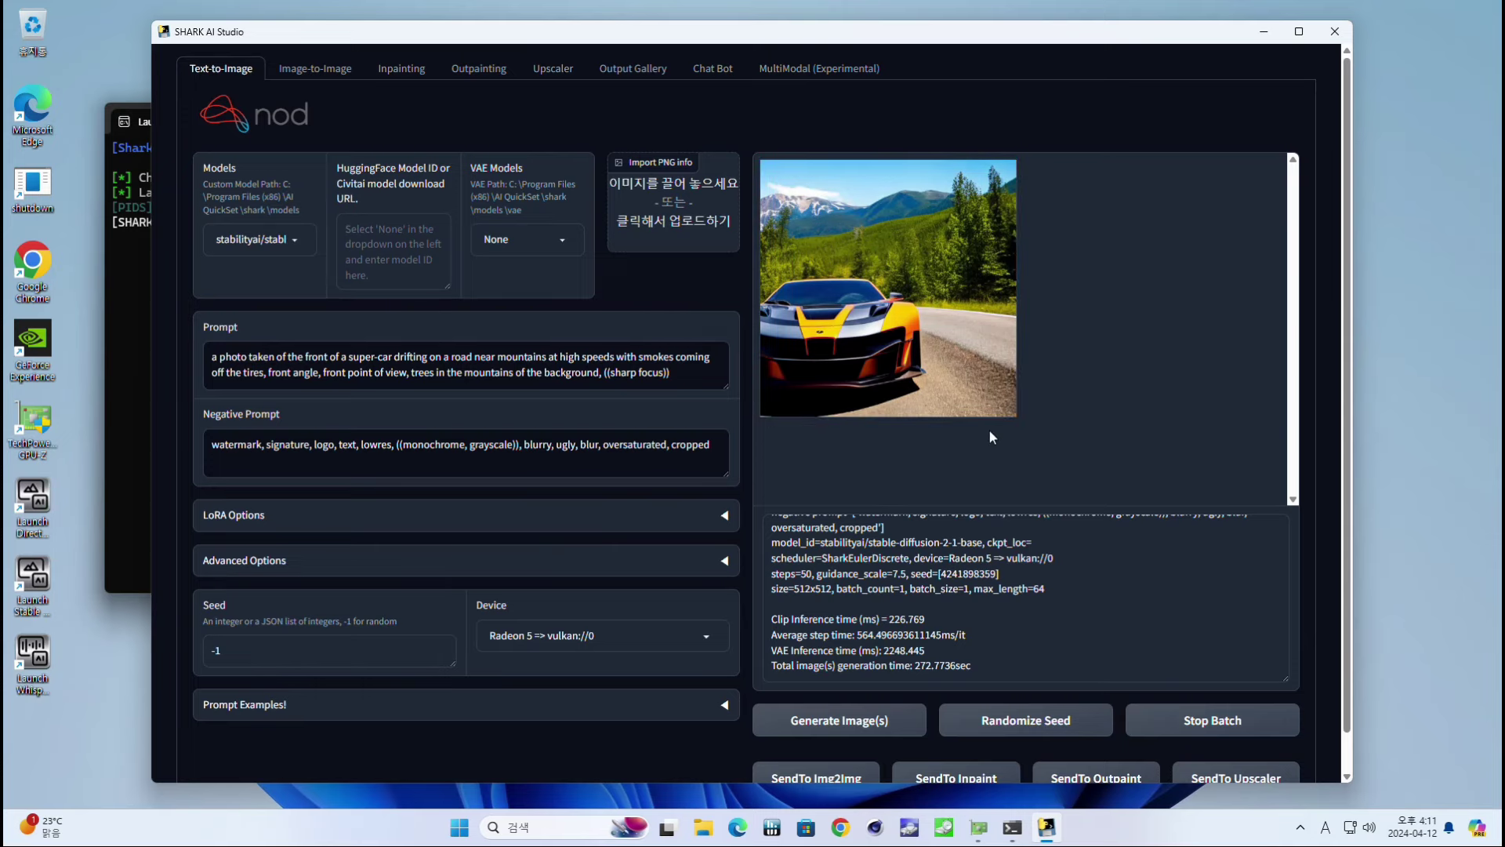
pyautogui.scroll(-1, 1011, 514)
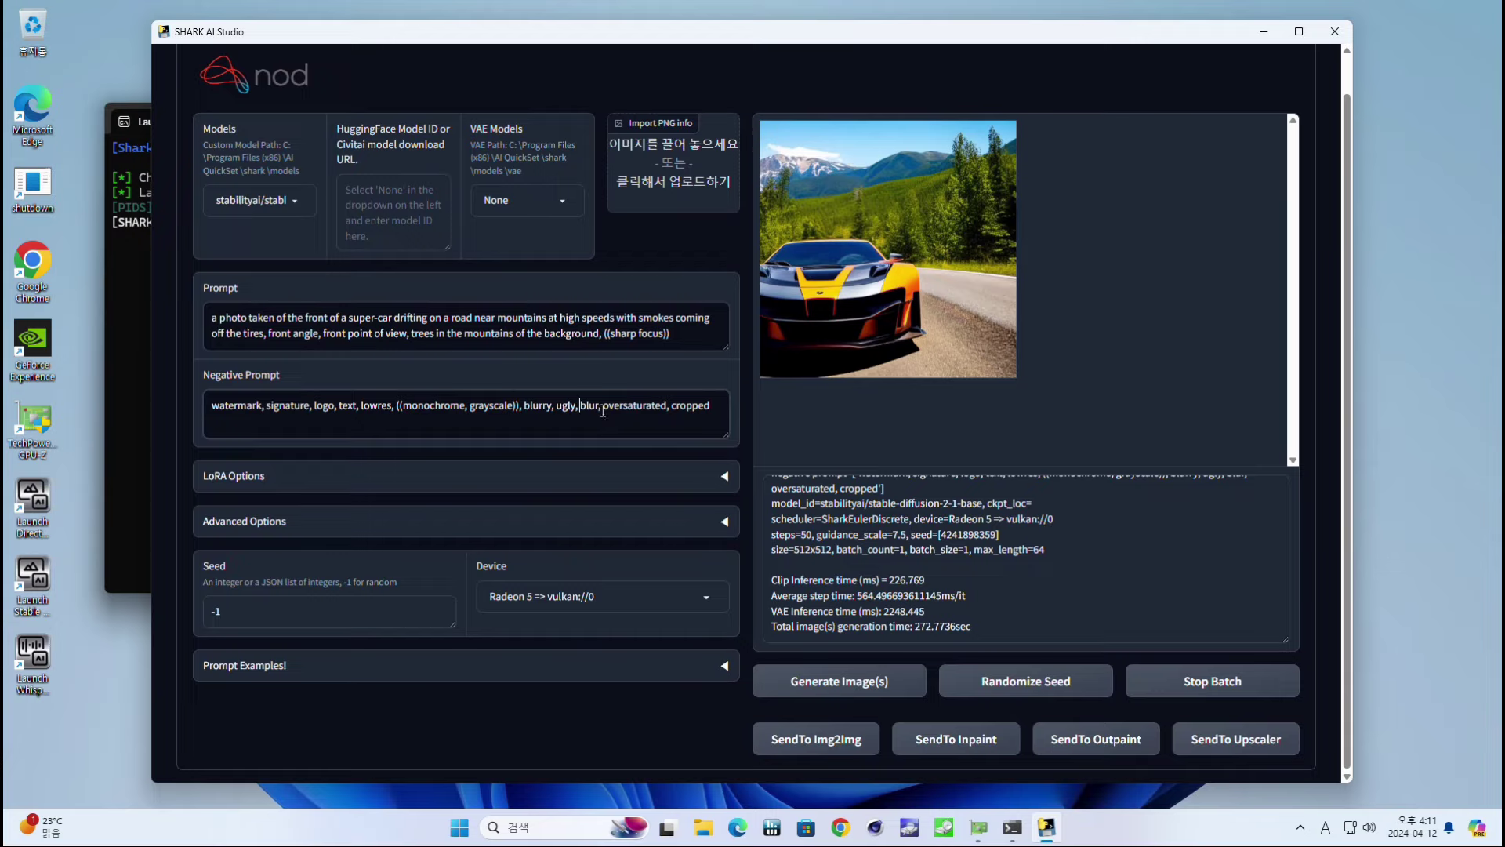
# Switch to Chrome, search Google for "civit ai", and open the Civitai site.
pyautogui.click(841, 827)
pyautogui.press('BackSpace')
pyautogui.write('ai')
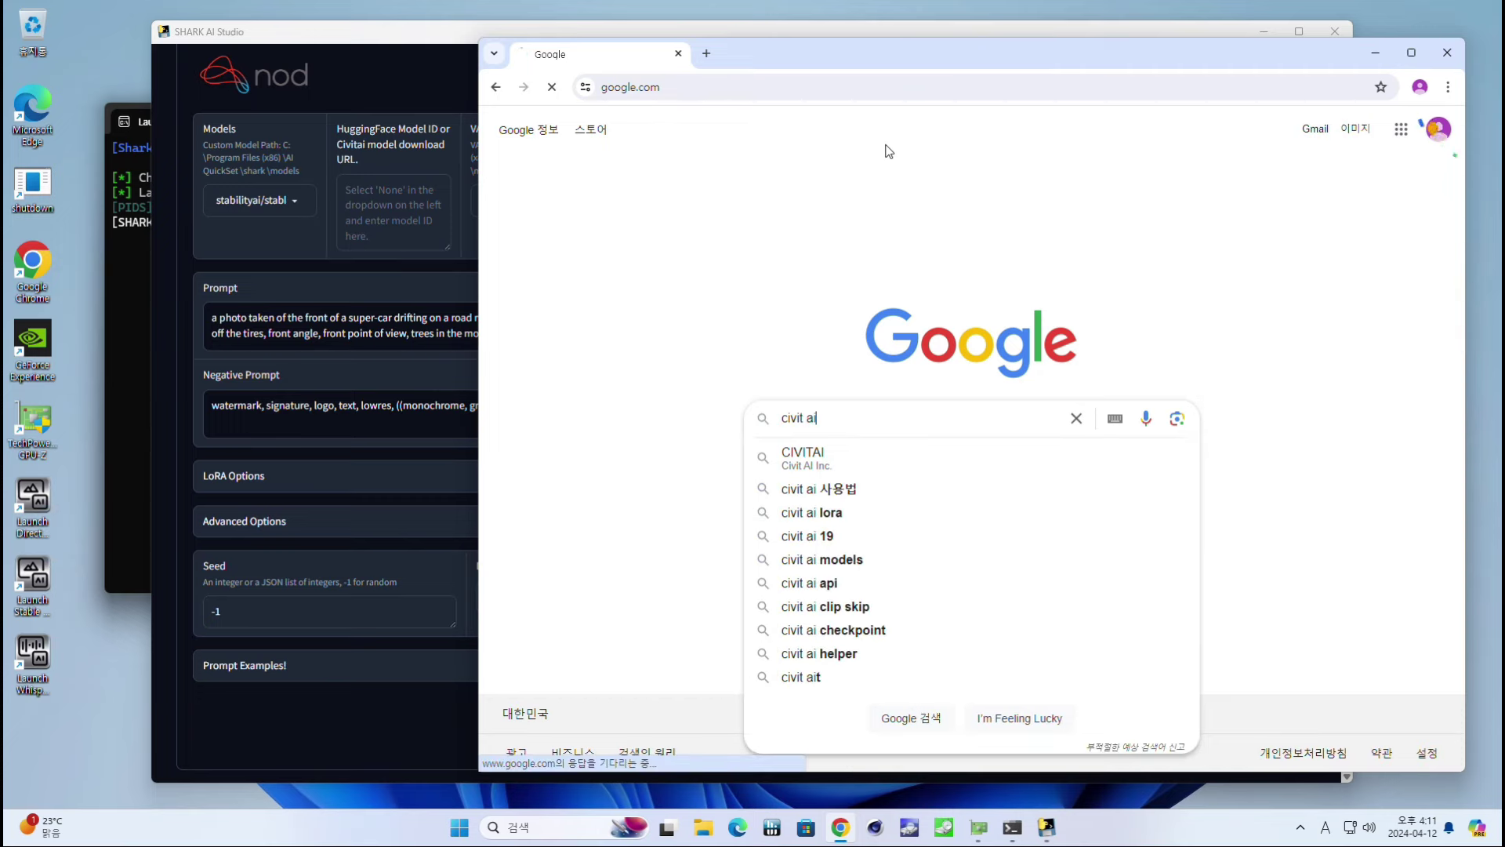
pyautogui.press('Return')
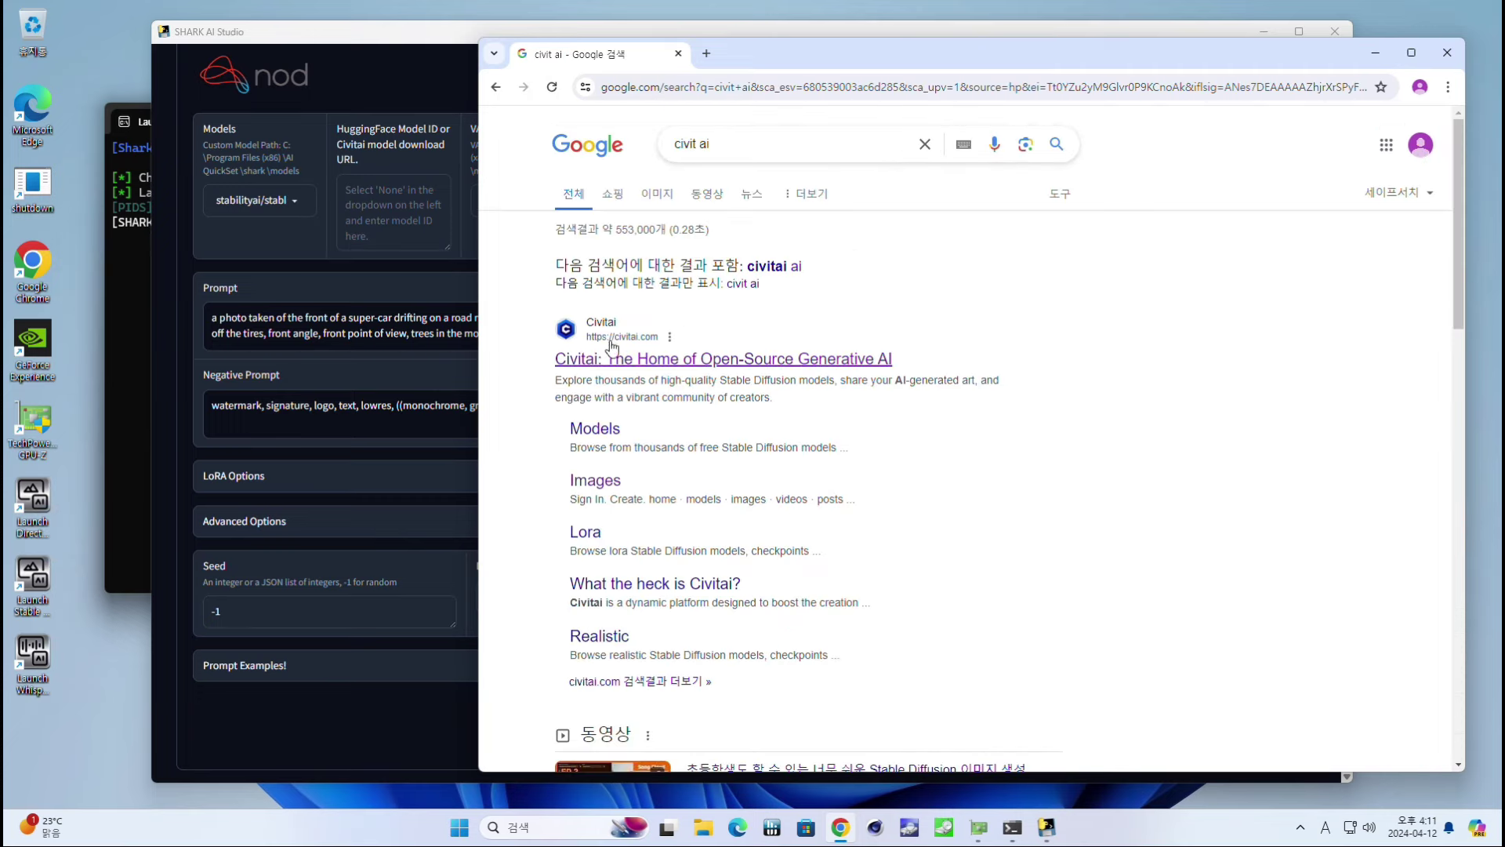
pyautogui.click(613, 373)
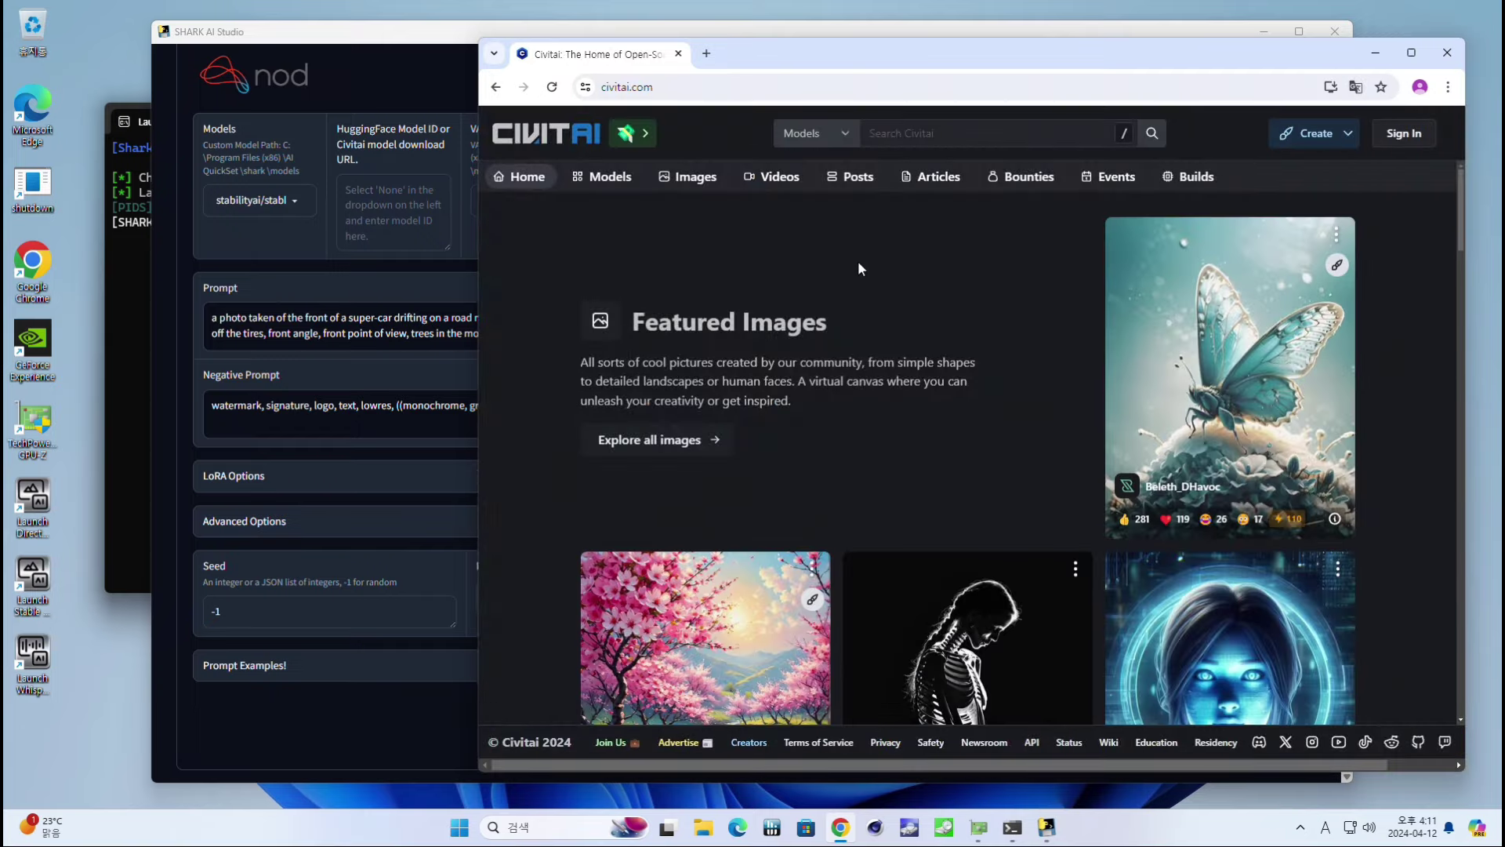
# Open the starry-night sailing ship picture from Civitai's image gallery and show its generation data.
pyautogui.click(680, 181)
pyautogui.click(1258, 375)
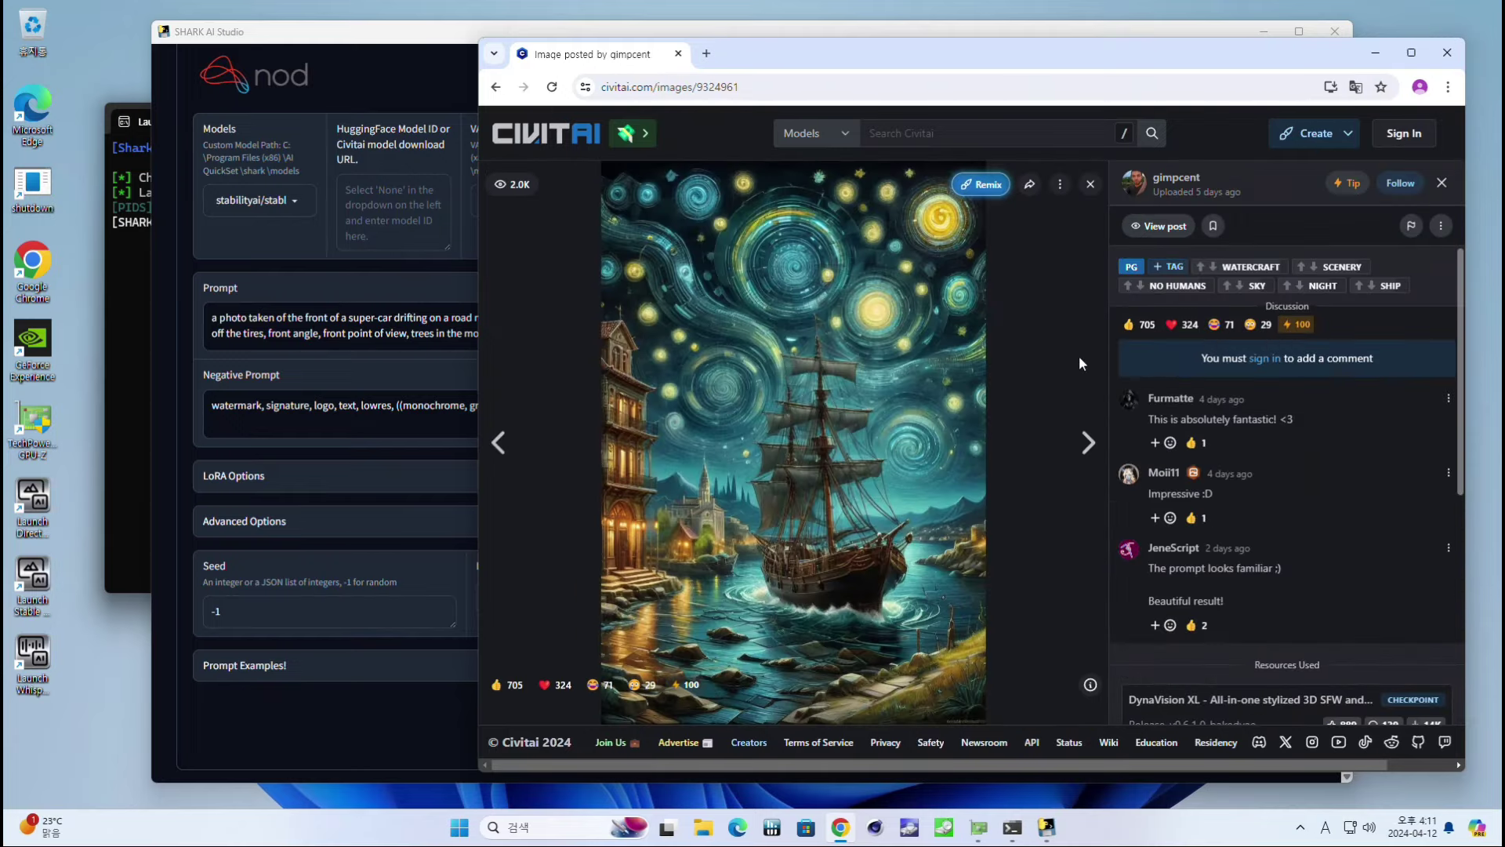
pyautogui.scroll(-5, 1286, 365)
pyautogui.scroll(-1, 1286, 365)
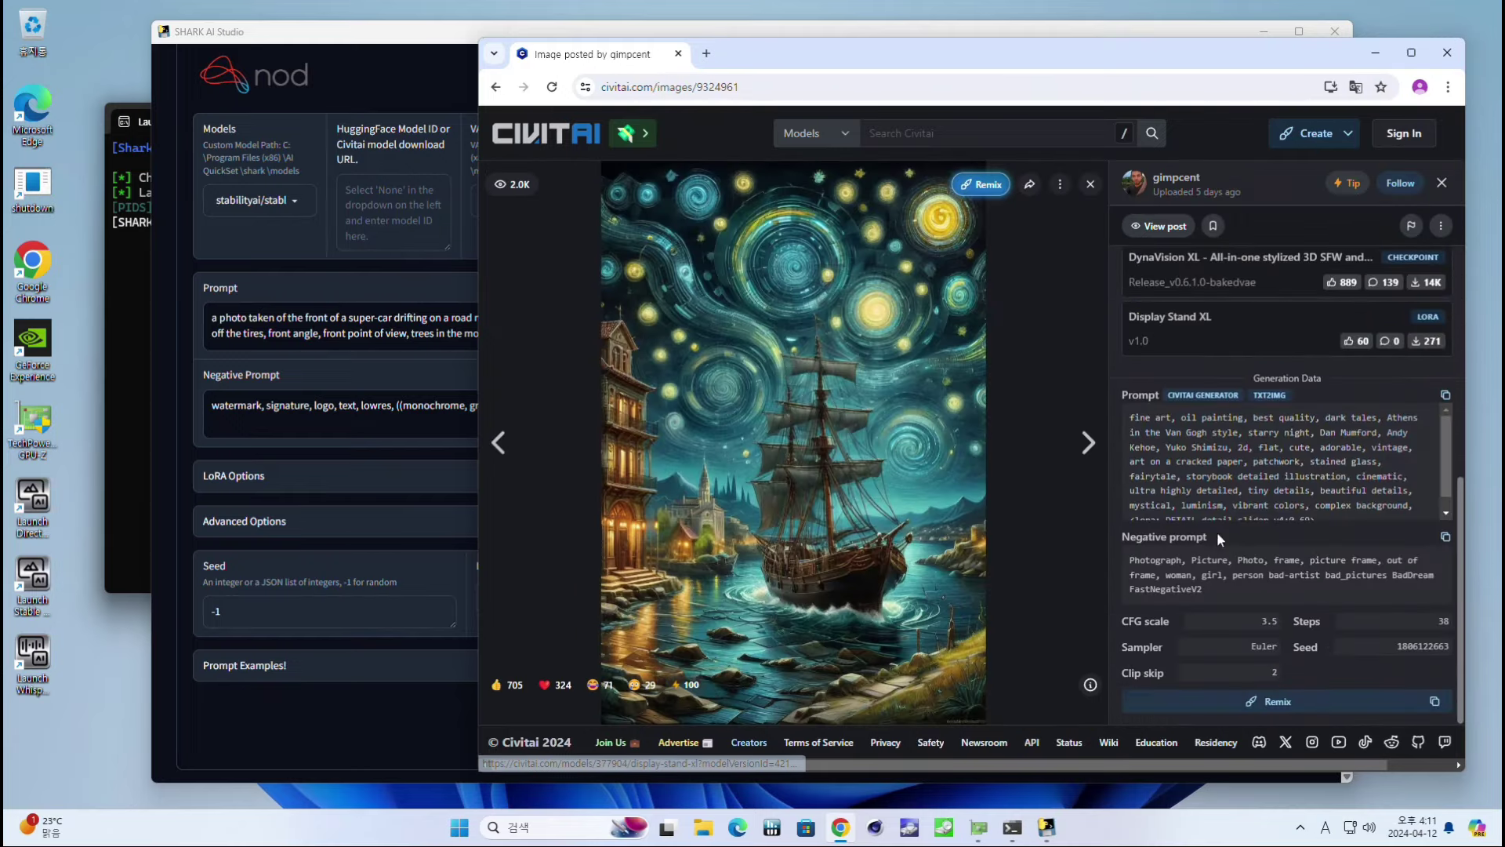
# Copy the ship picture's prompt from Civitai and replace the prompt in SHARK AI Studio with it.
pyautogui.click(1446, 397)
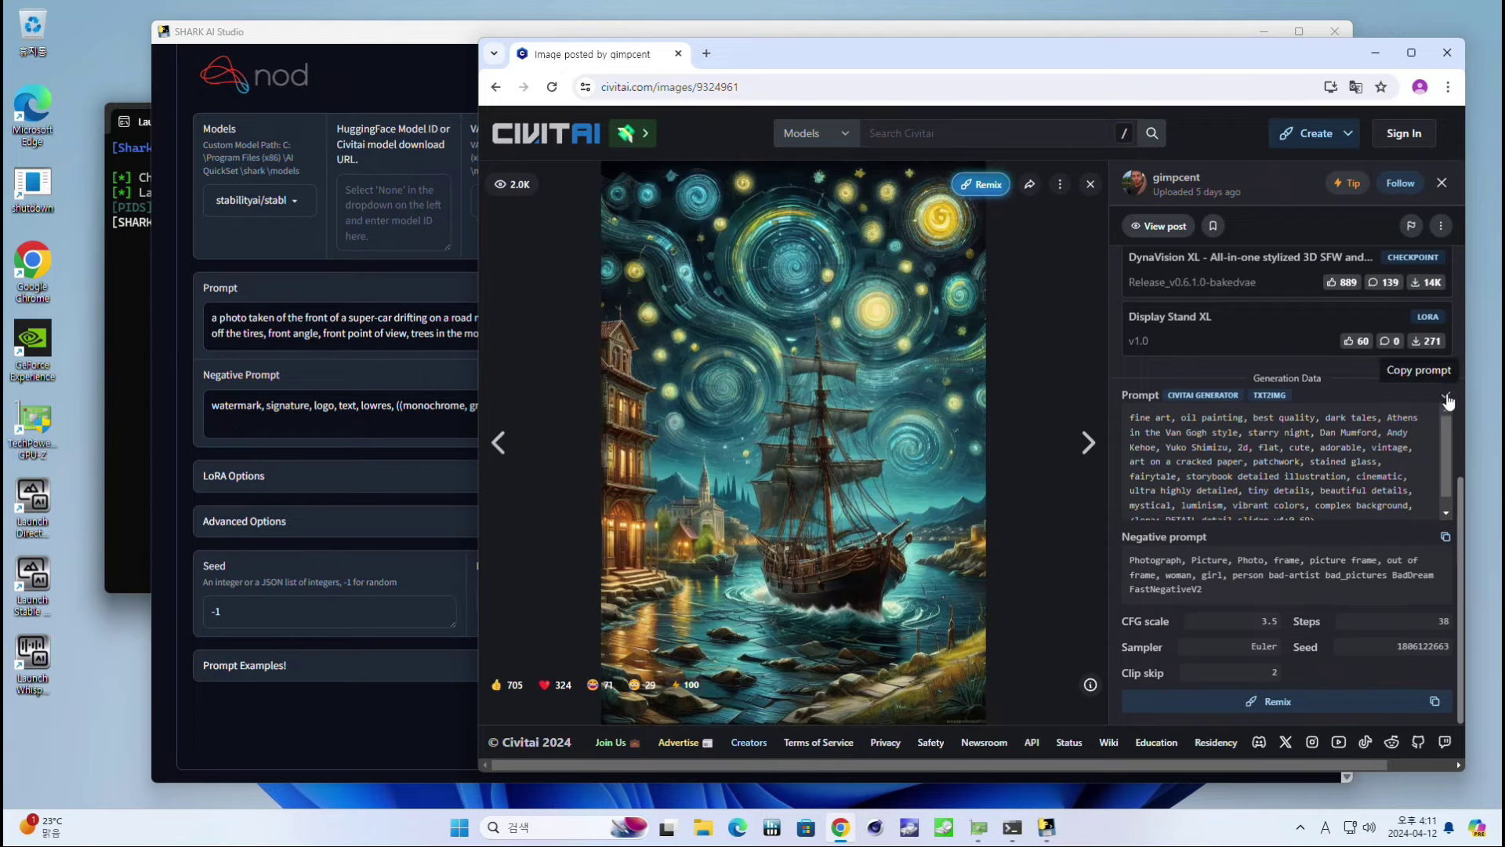
pyautogui.click(249, 336)
pyautogui.hotkey('ctrl', 'a')
pyautogui.hotkey('ctrl', 'v')
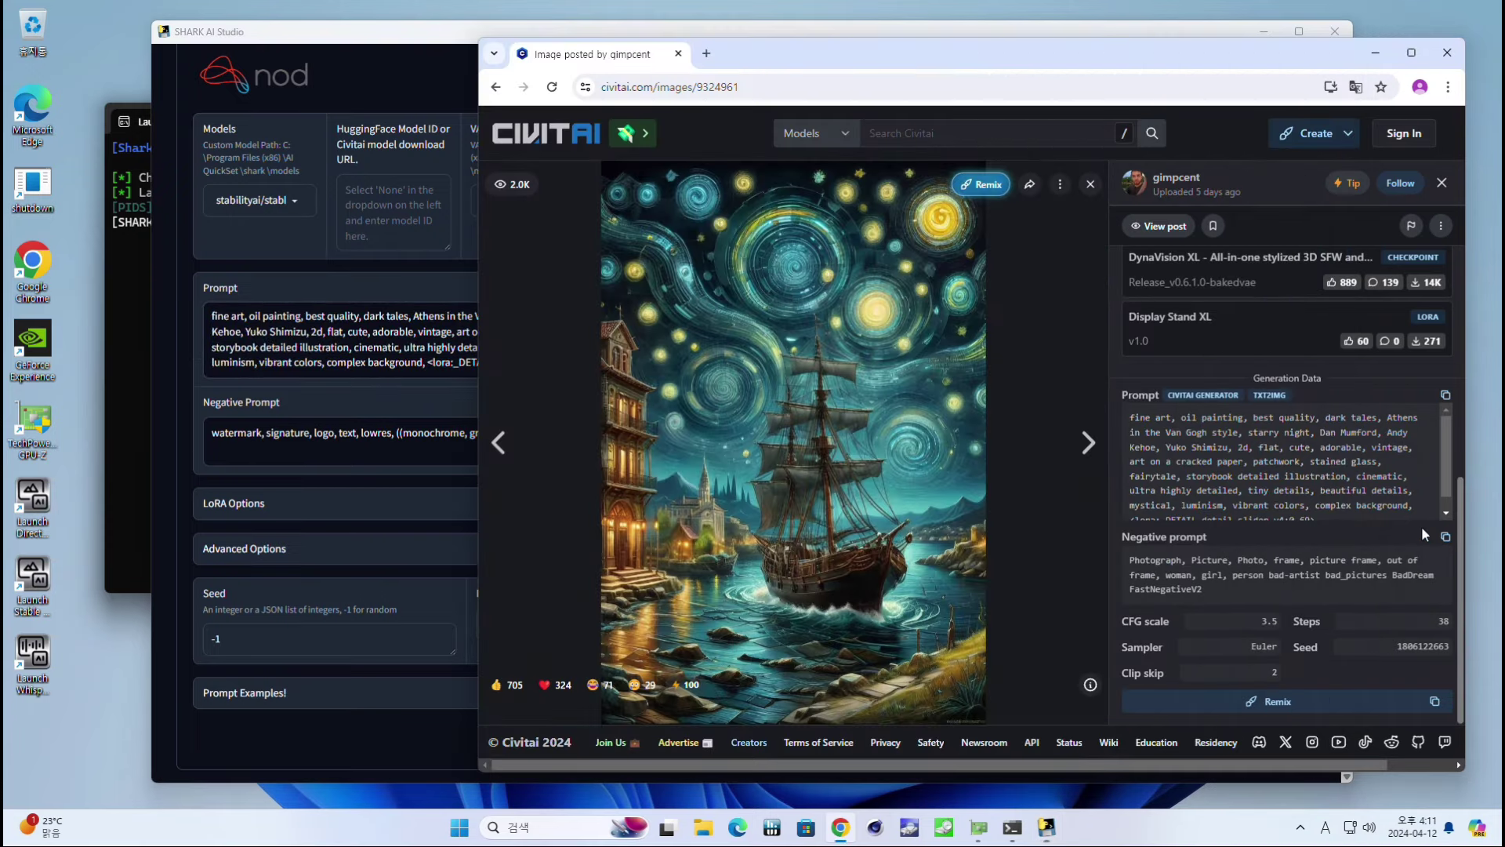
# Copy the picture's negative prompt from Civitai and replace the negative prompt in SHARK AI Studio with it.
pyautogui.click(1445, 541)
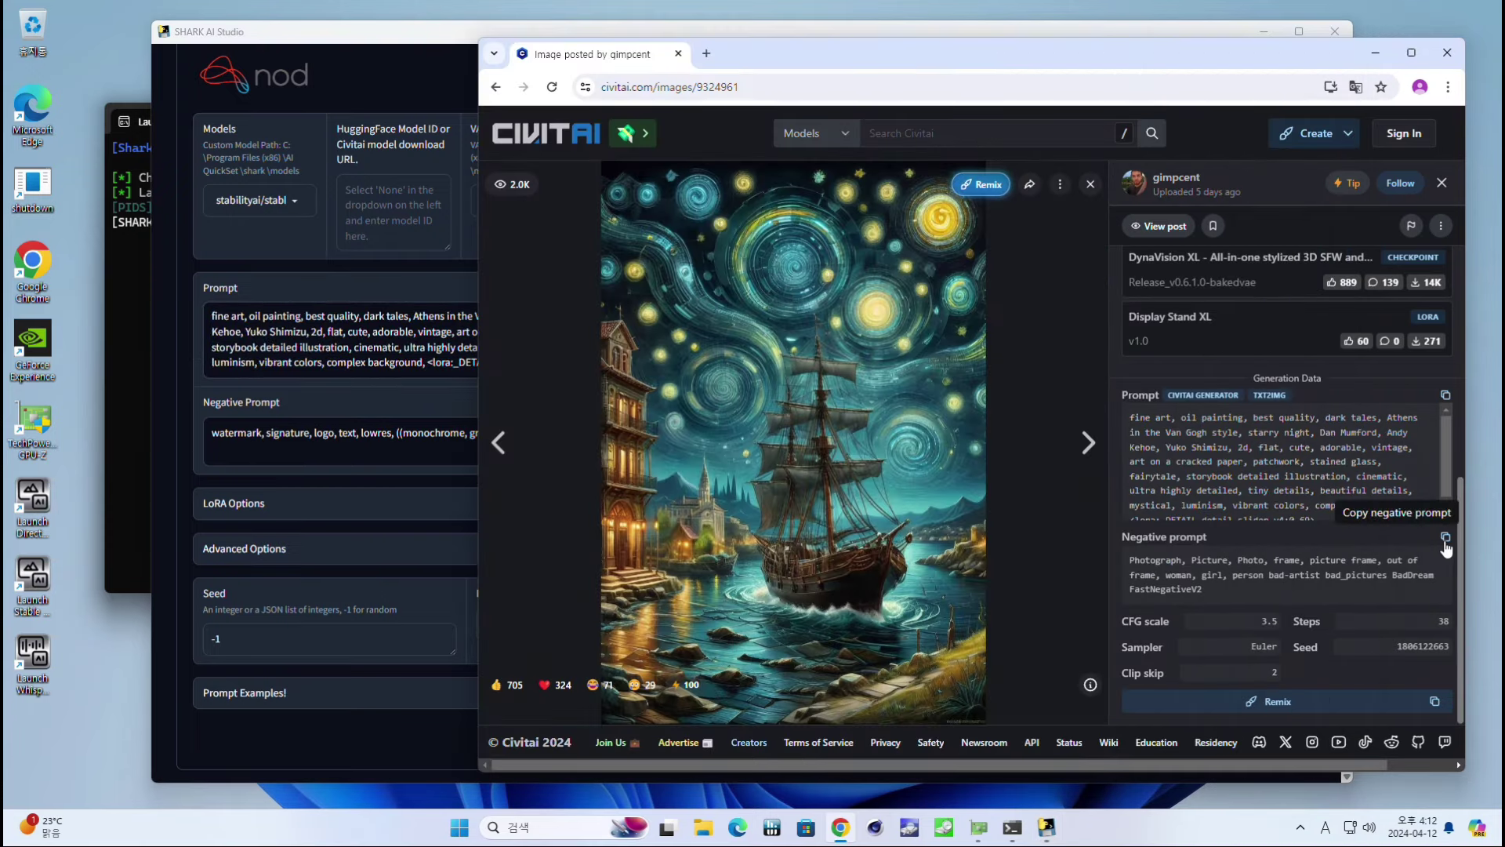
pyautogui.click(1446, 540)
pyautogui.click(360, 459)
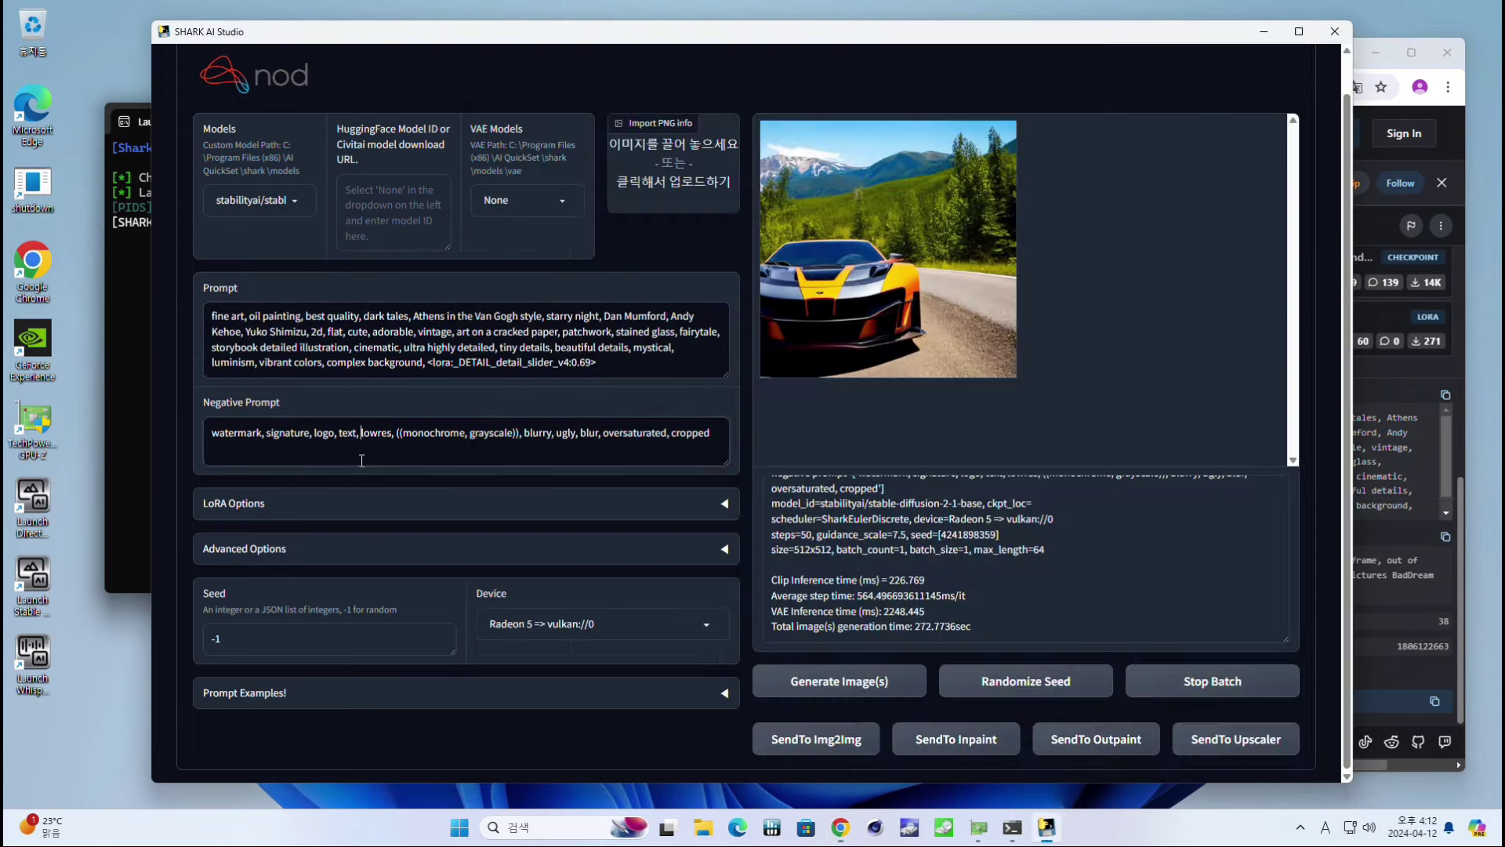
pyautogui.hotkey('ctrl', 'a')
pyautogui.hotkey('ctrl', 'v')
# Generate an image in SHARK AI Studio from the pasted Civitai prompts and select the whole prompt text.
pyautogui.click(1400, 517)
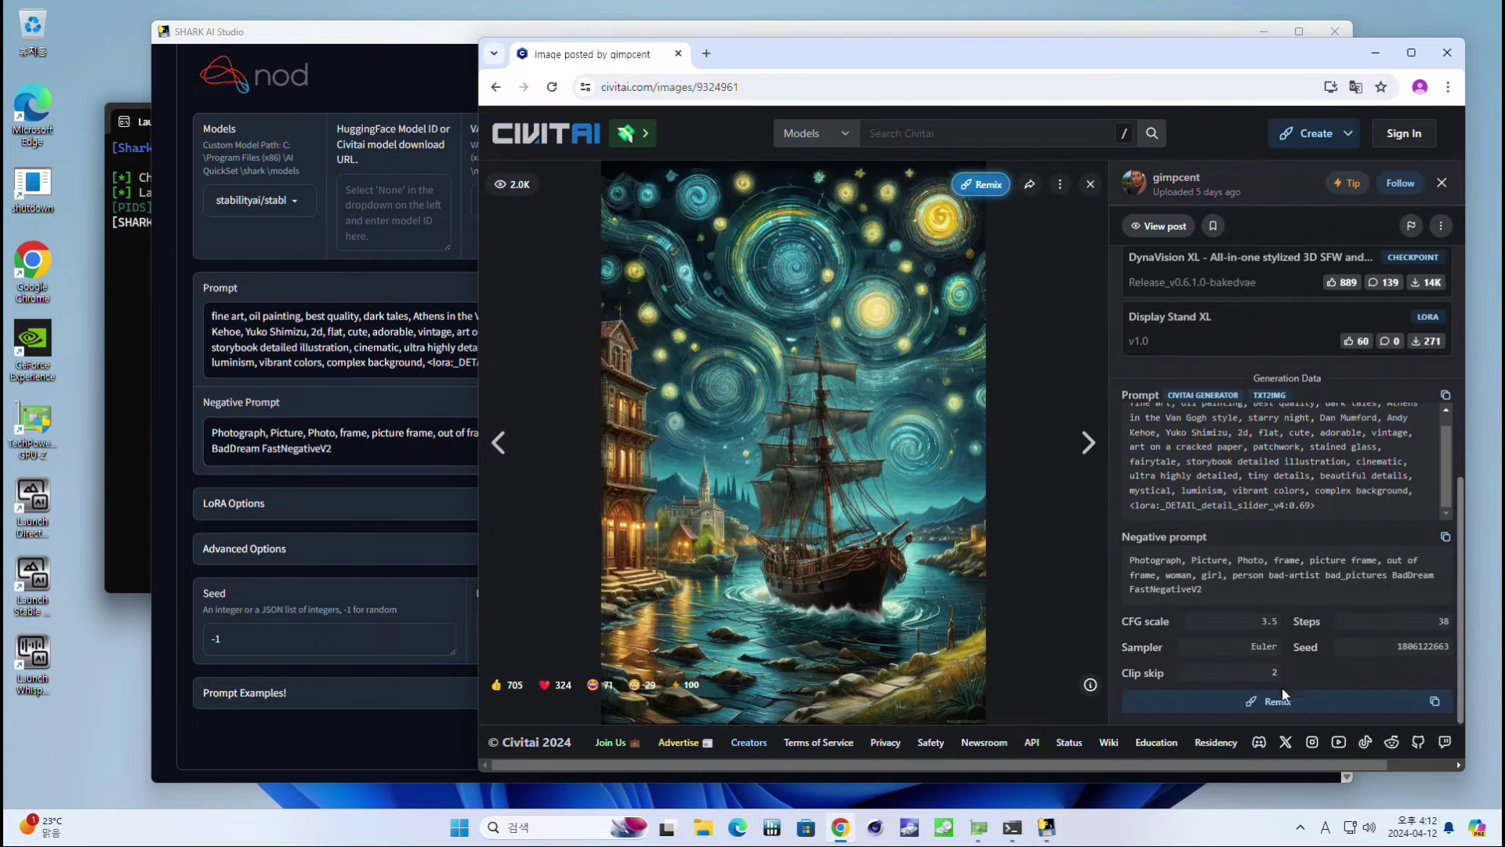
pyautogui.click(1439, 656)
pyautogui.click(284, 477)
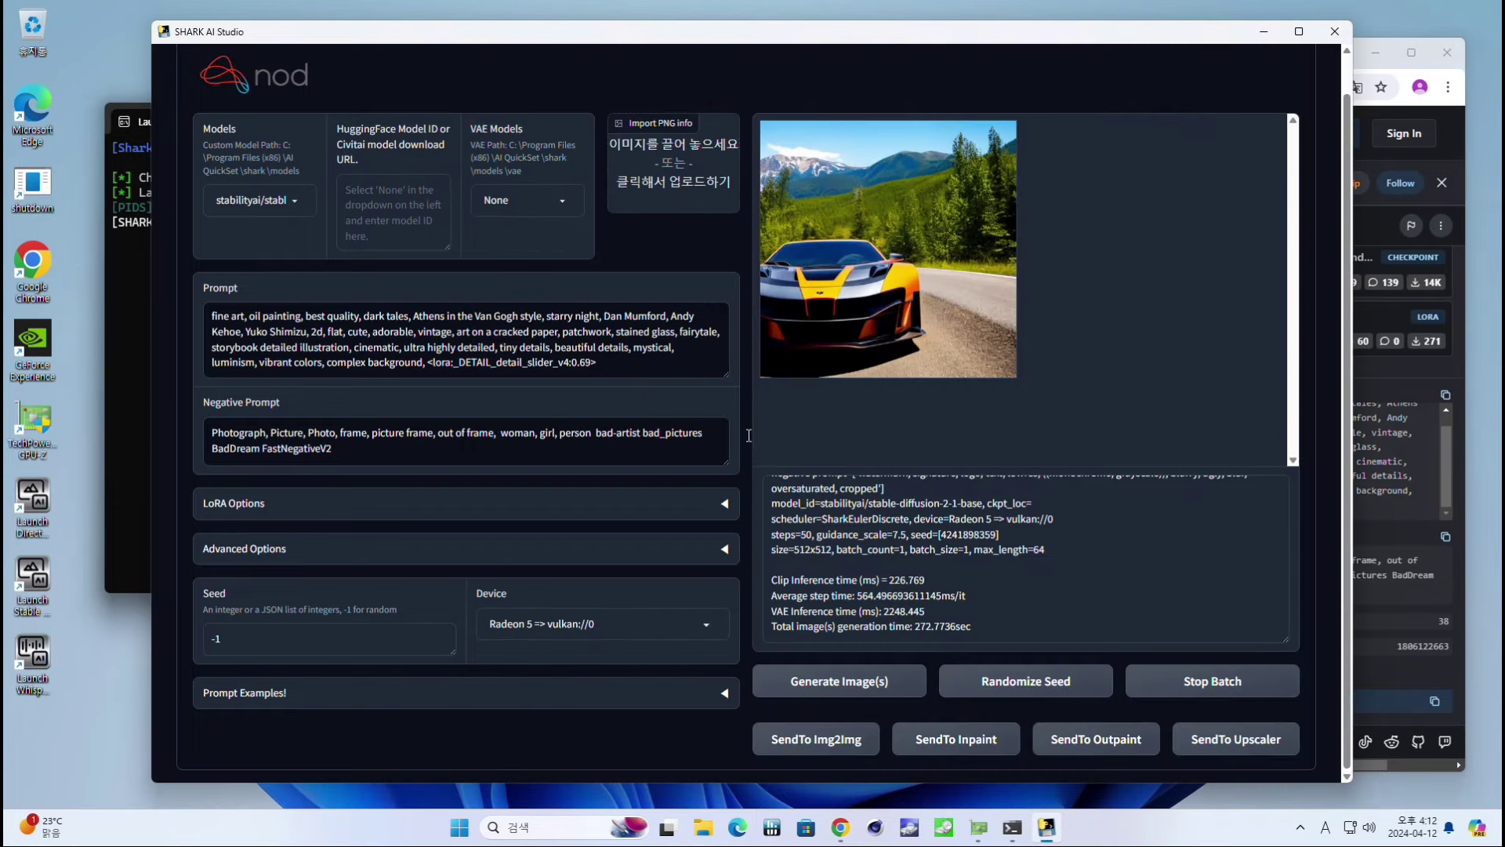
pyautogui.click(843, 688)
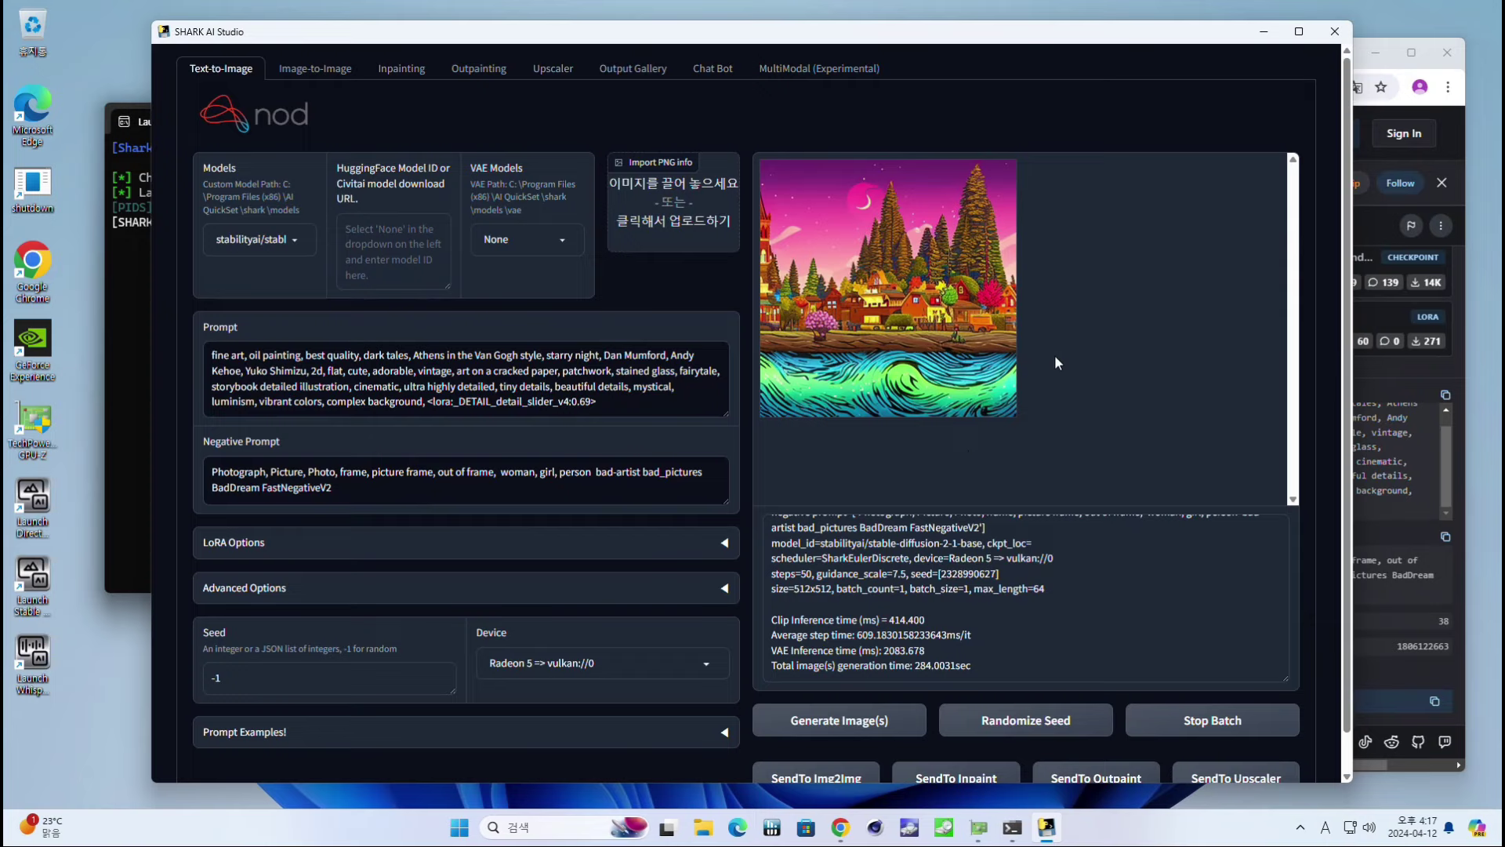
pyautogui.moveTo(639, 400); pyautogui.dragTo(135, 354)
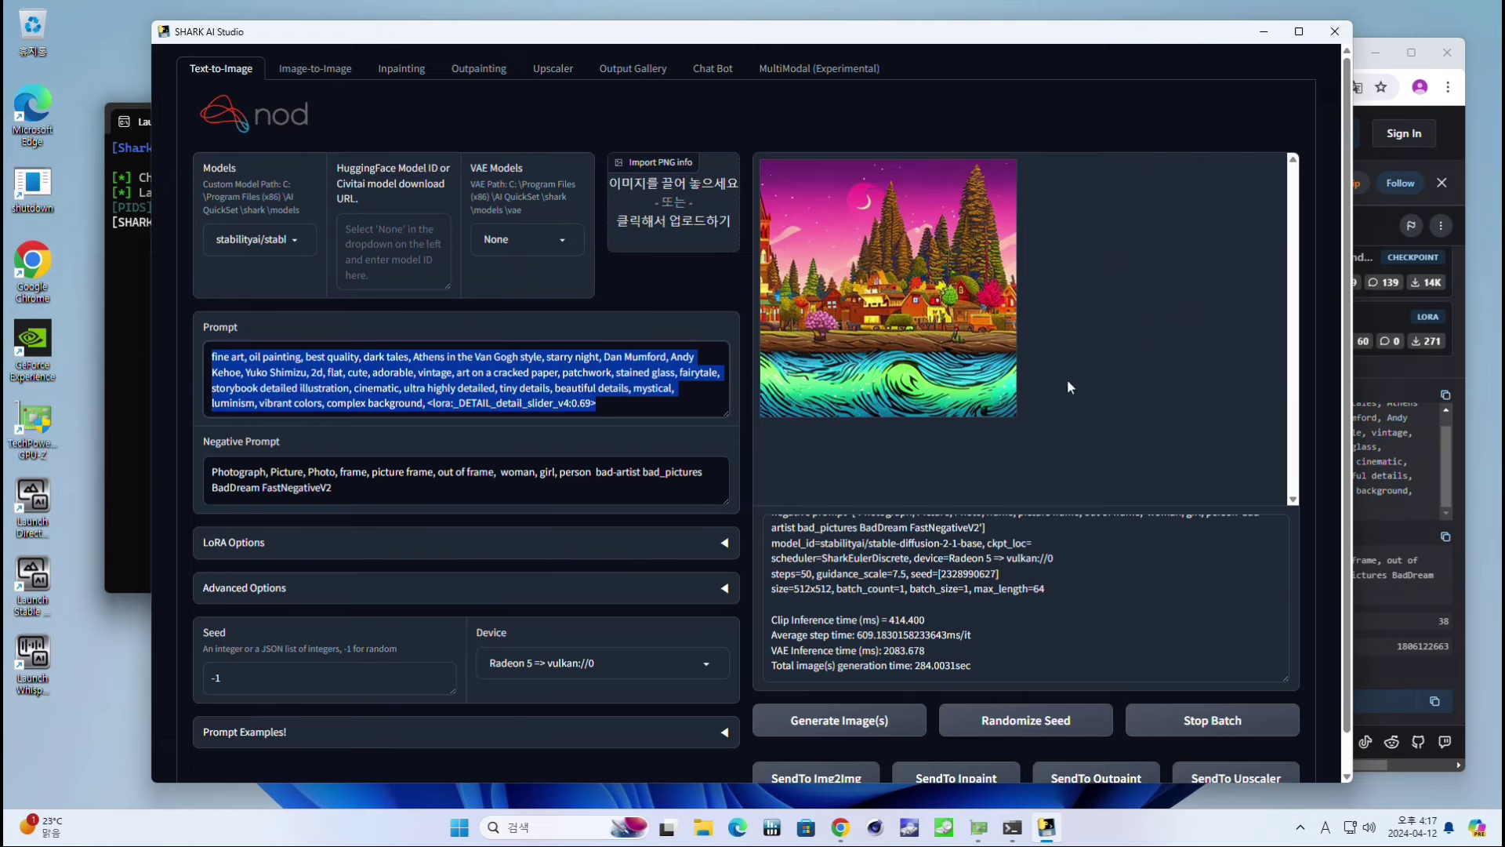